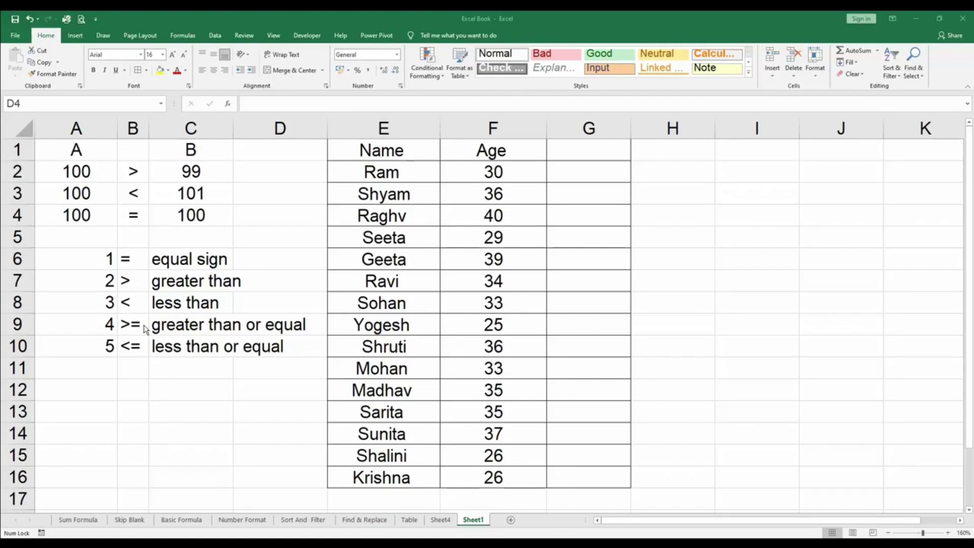
- Review the column headings, the operators in column B and the 100 = 100 comparison in row 4
{"action": "left_click", "coordinate": [85, 154]}
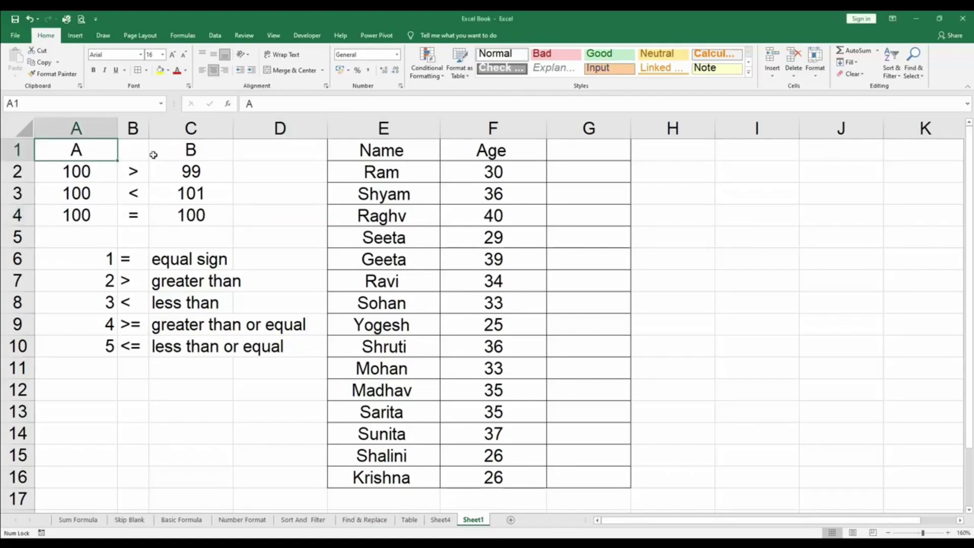
{"action": "left_click", "coordinate": [190, 149]}
{"action": "left_click", "coordinate": [138, 172]}
{"action": "left_click", "coordinate": [136, 193]}
{"action": "left_click", "coordinate": [138, 216]}
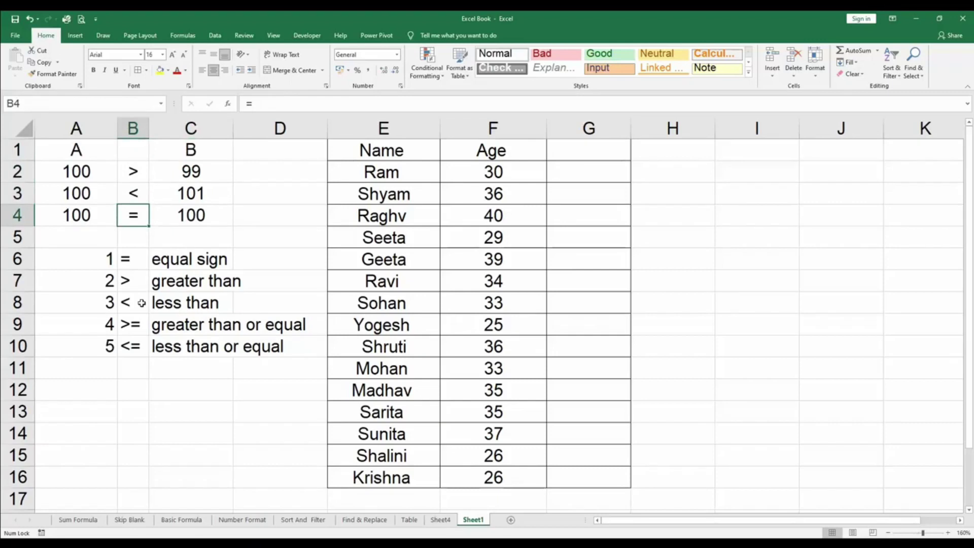
{"action": "left_click", "coordinate": [133, 261]}
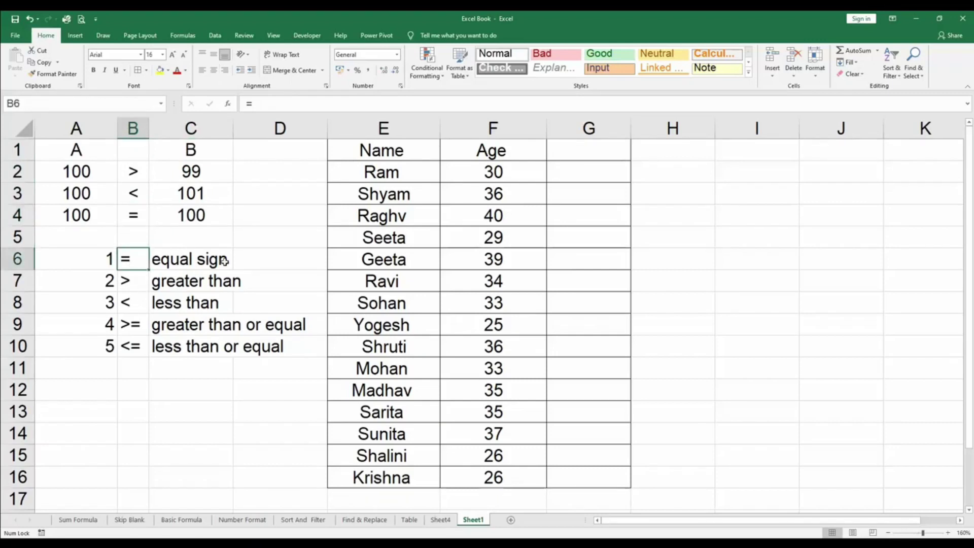
{"action": "left_click", "coordinate": [73, 215]}
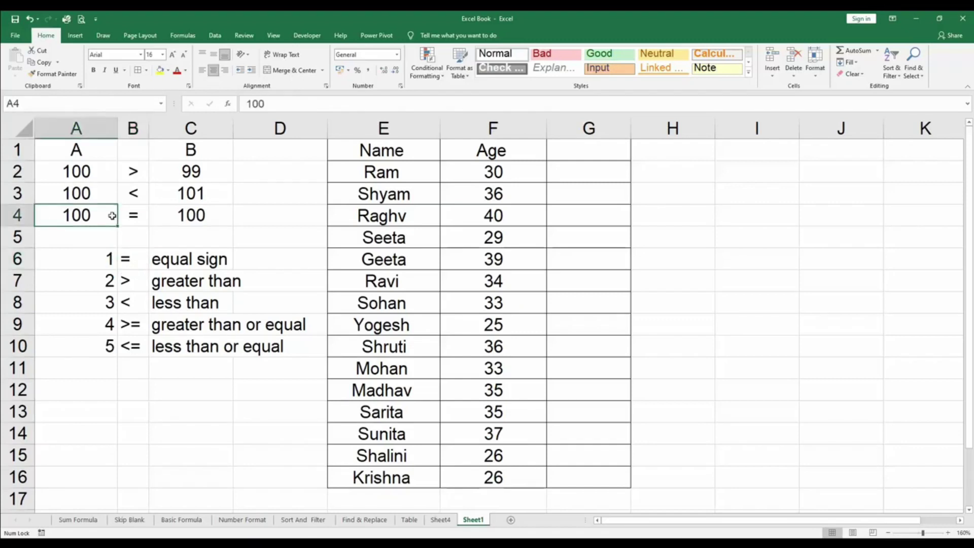
{"action": "left_click", "coordinate": [193, 213]}
{"action": "left_click", "coordinate": [133, 216]}
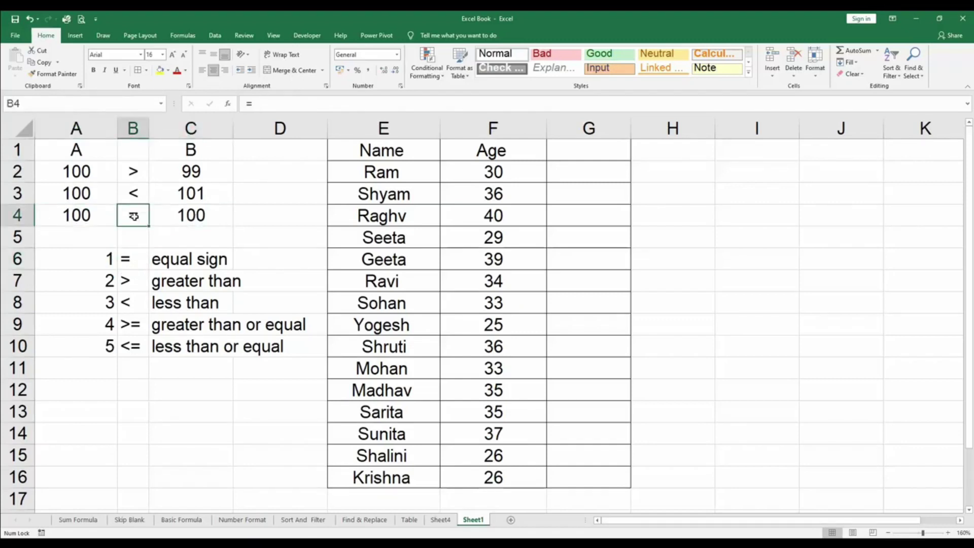
{"action": "left_click", "coordinate": [73, 216]}
{"action": "left_click", "coordinate": [199, 215]}
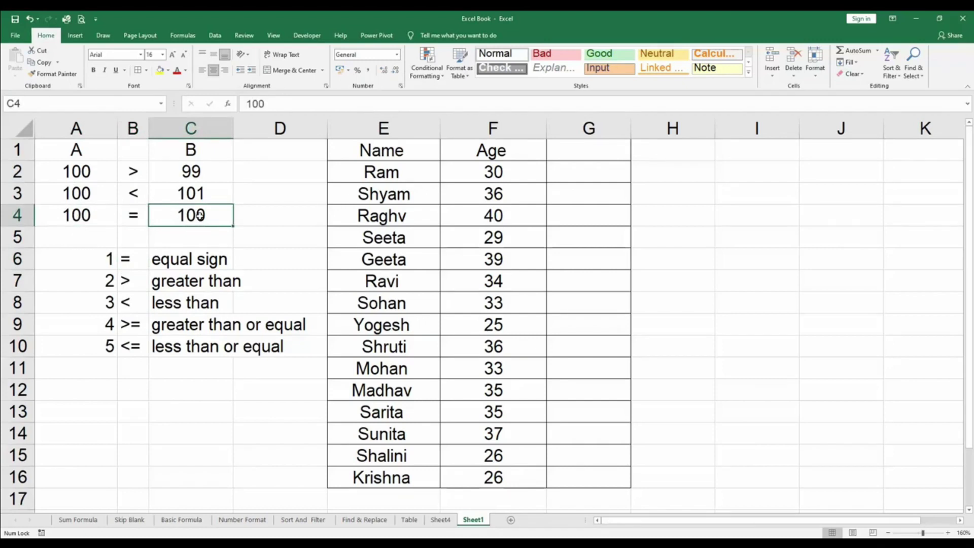
- Review the 100 > 99 comparison in row 2 and 100 < 101 in row 3
{"action": "left_click", "coordinate": [138, 282]}
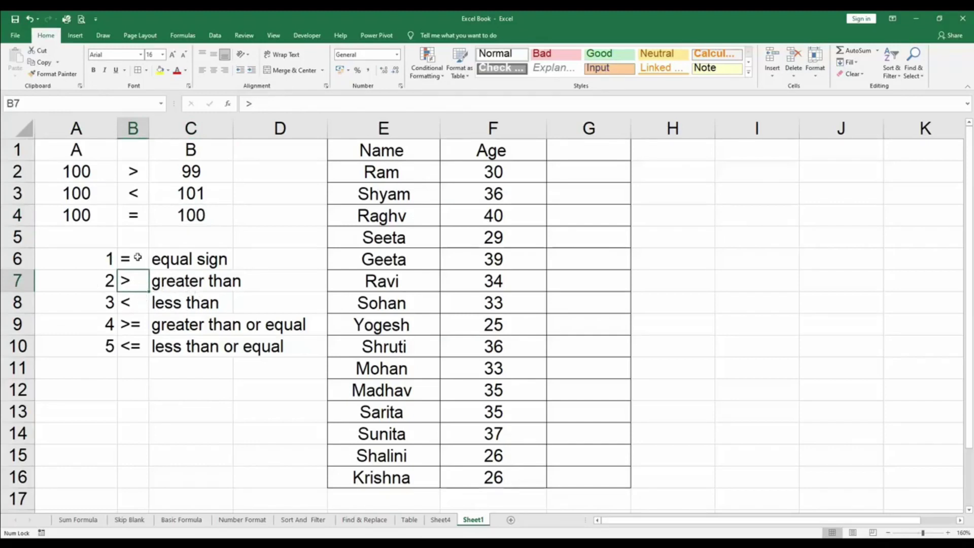
{"action": "left_click", "coordinate": [132, 174]}
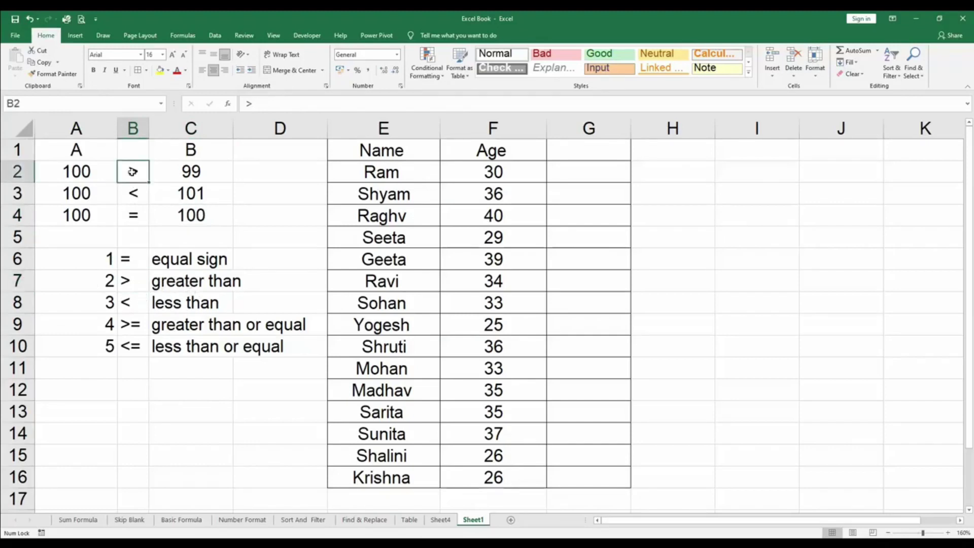
{"action": "left_click", "coordinate": [81, 173]}
{"action": "left_click", "coordinate": [192, 172]}
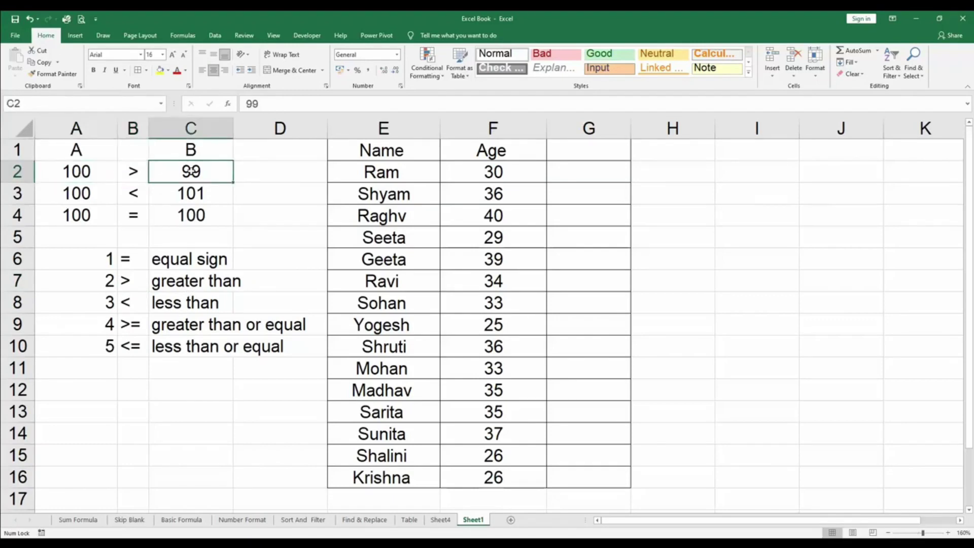
{"action": "left_click", "coordinate": [143, 171]}
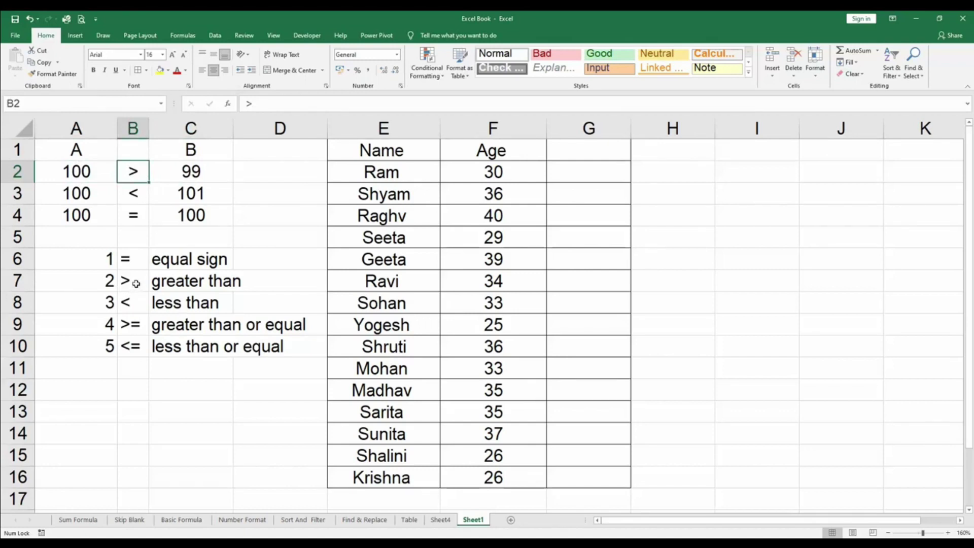
{"action": "left_click", "coordinate": [70, 175]}
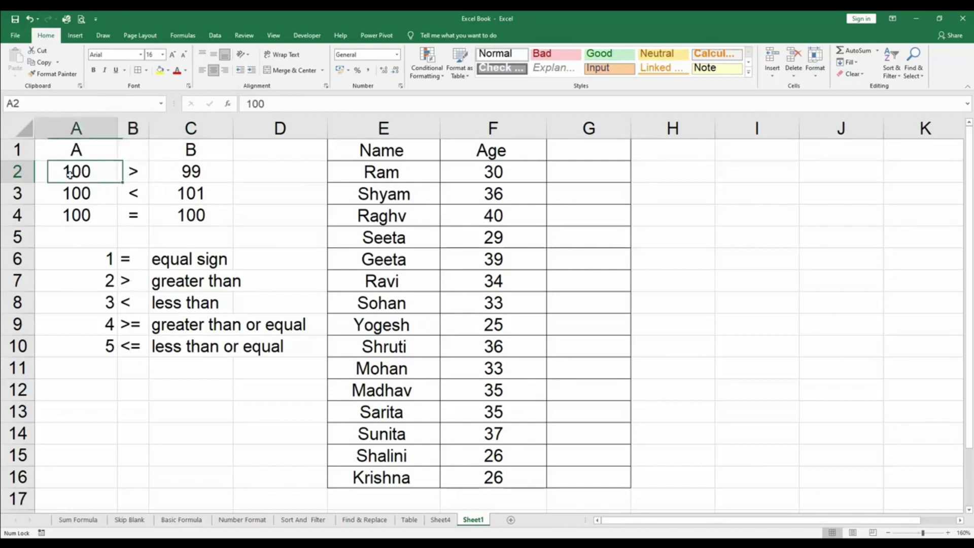
{"action": "left_click", "coordinate": [203, 170]}
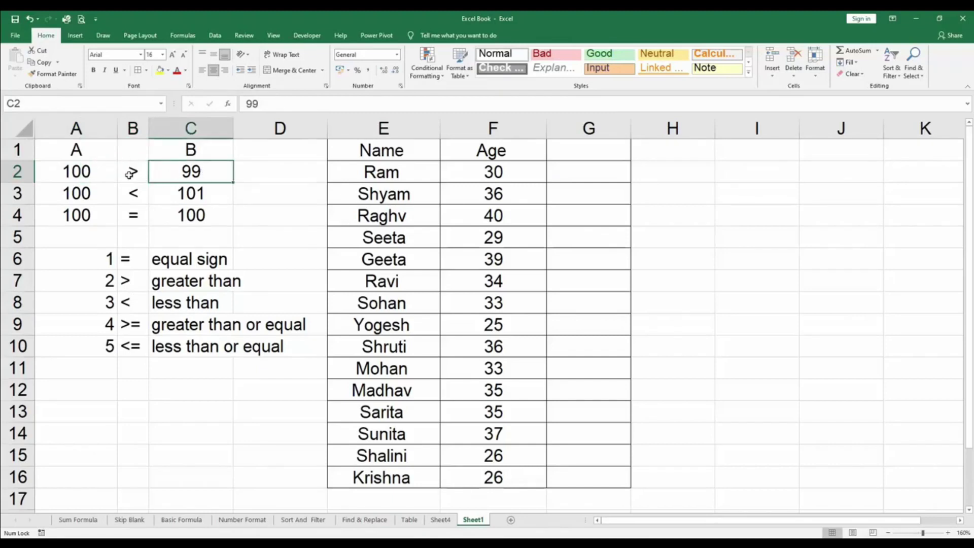
{"action": "left_click", "coordinate": [75, 170]}
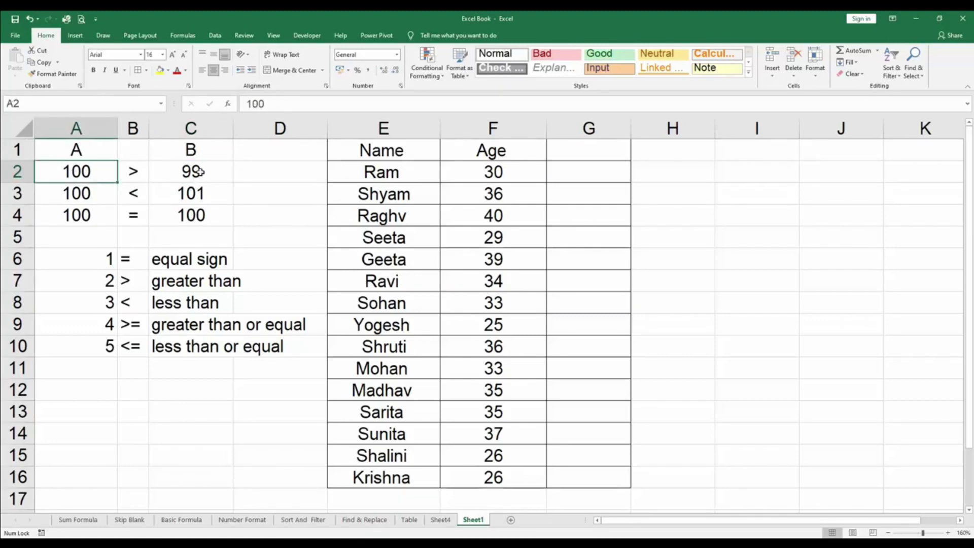
{"action": "left_click", "coordinate": [143, 307]}
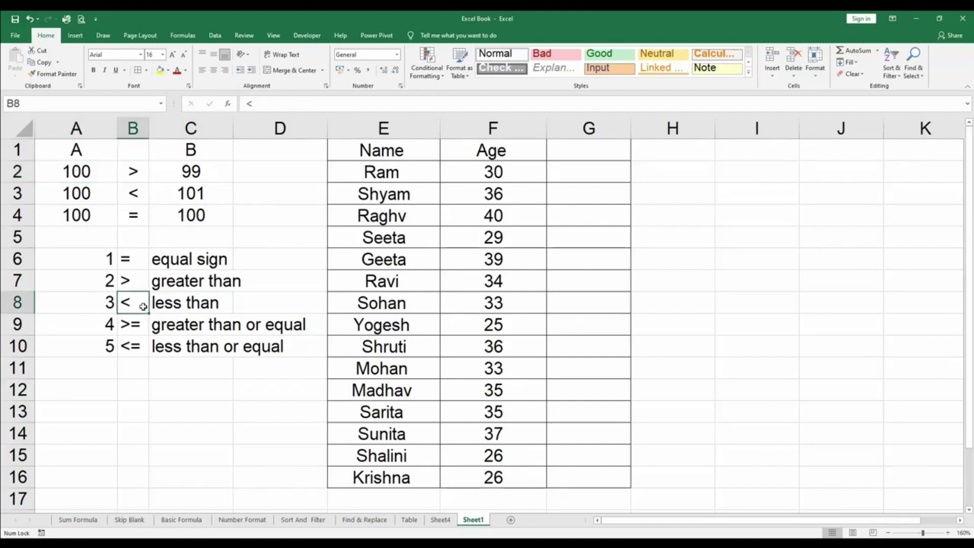
{"action": "left_click", "coordinate": [140, 202]}
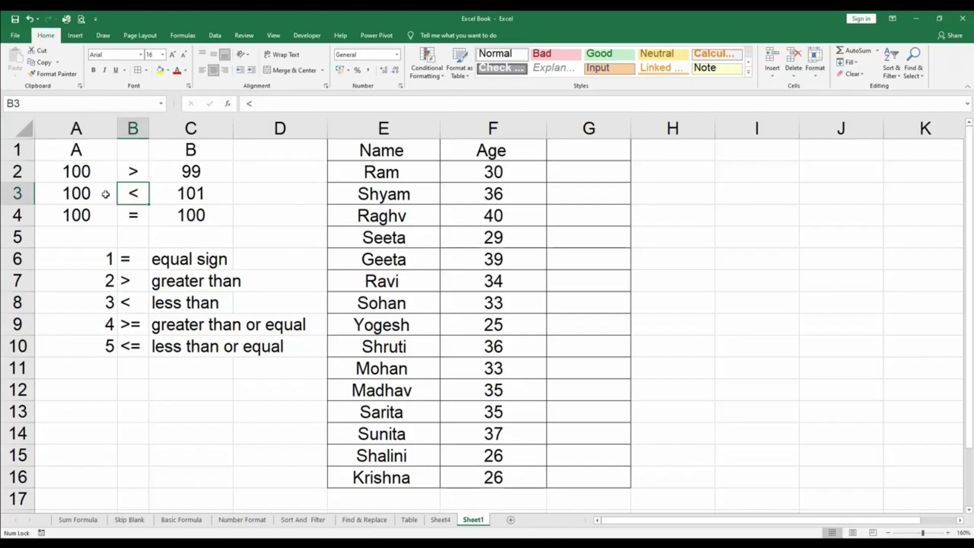
{"action": "left_click", "coordinate": [85, 194]}
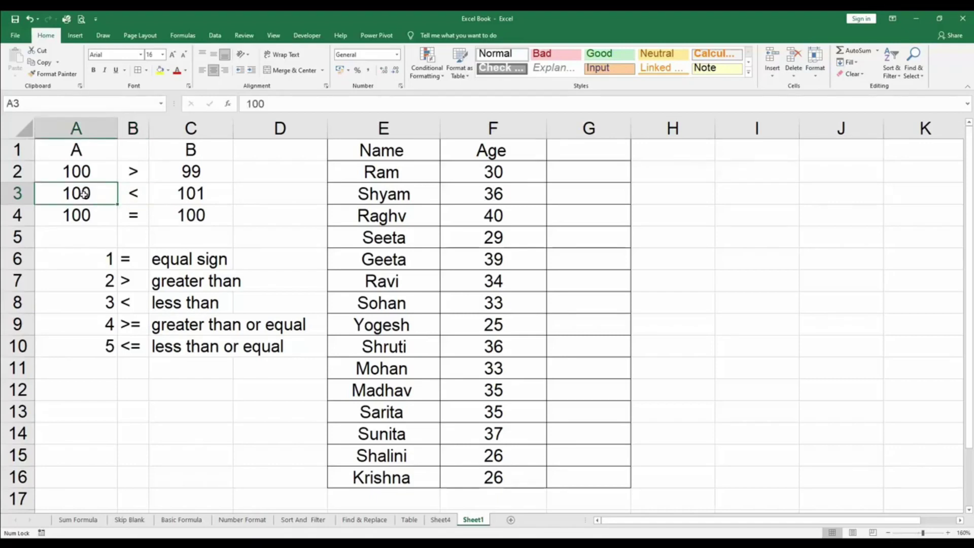
{"action": "left_click", "coordinate": [182, 192]}
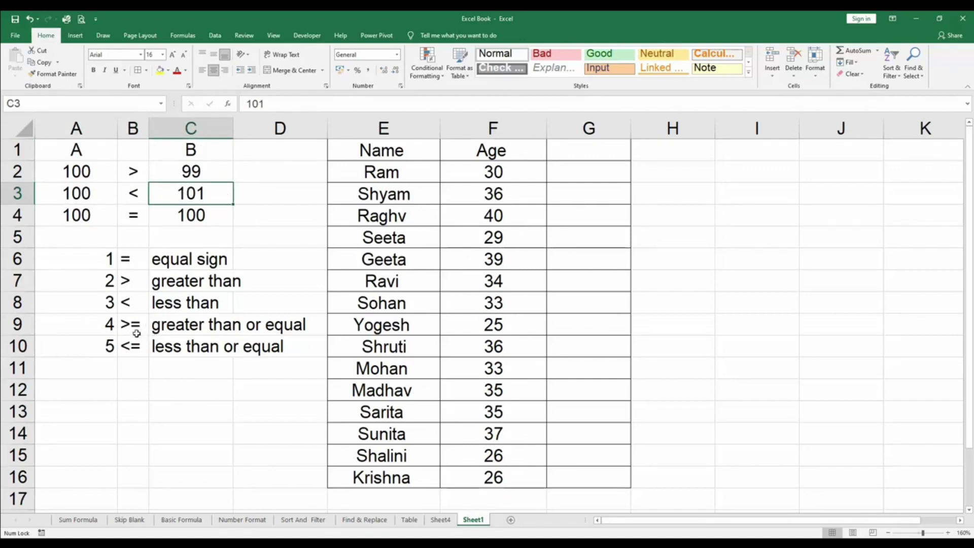
- Change the operator in B2 from > to >= so row 2 reads 100 >= 99
{"action": "key", "text": "Up"}
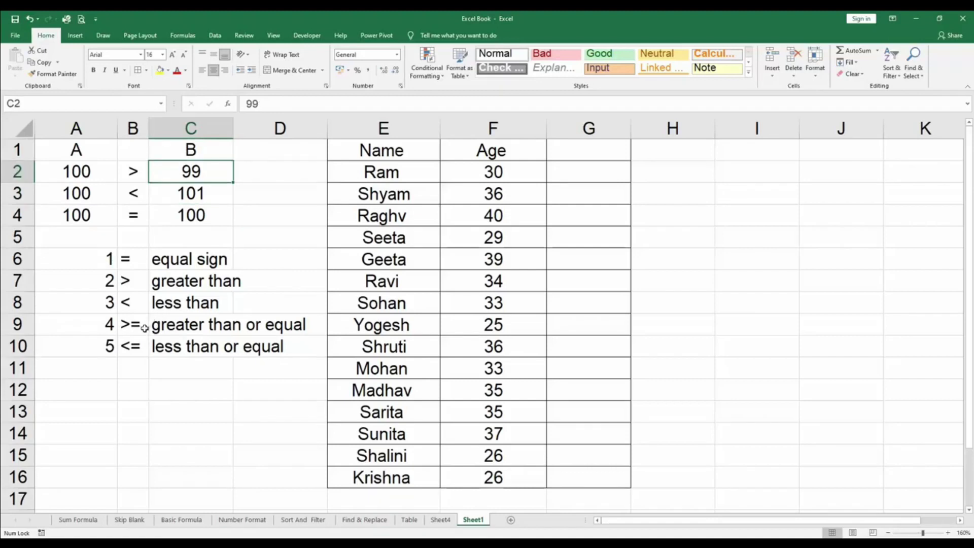
{"action": "left_click", "coordinate": [143, 328]}
{"action": "left_click", "coordinate": [133, 171]}
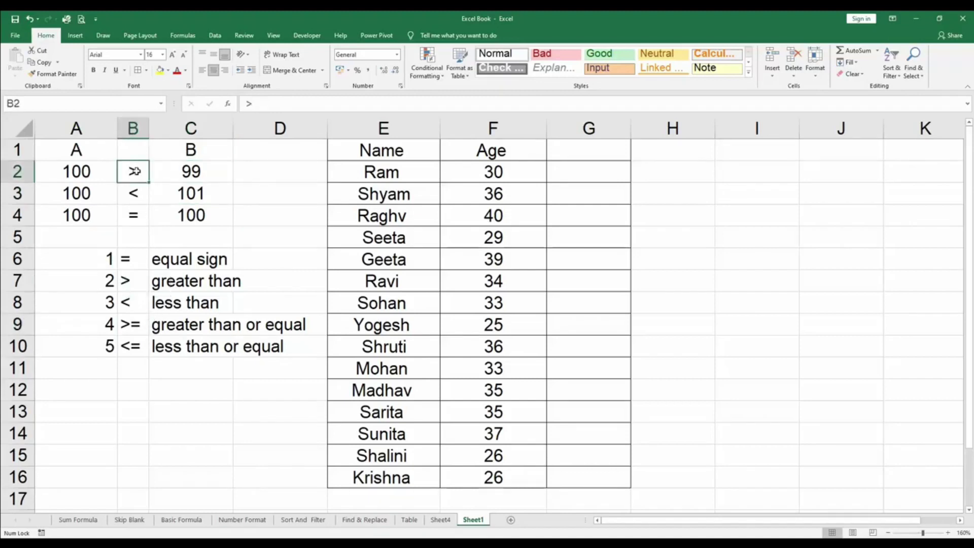
{"action": "double_click", "coordinate": [135, 172]}
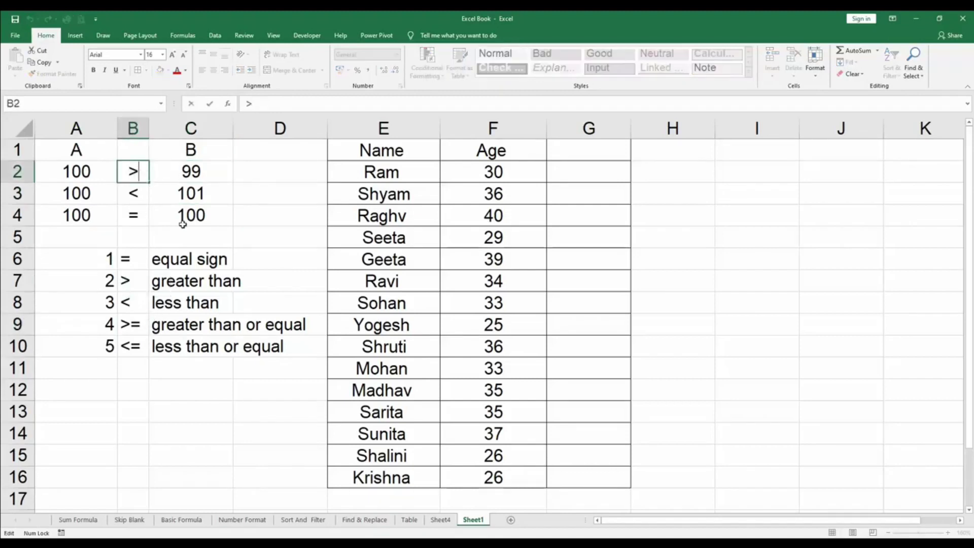
{"action": "type", "text": "="}
{"action": "key", "text": "Return"}
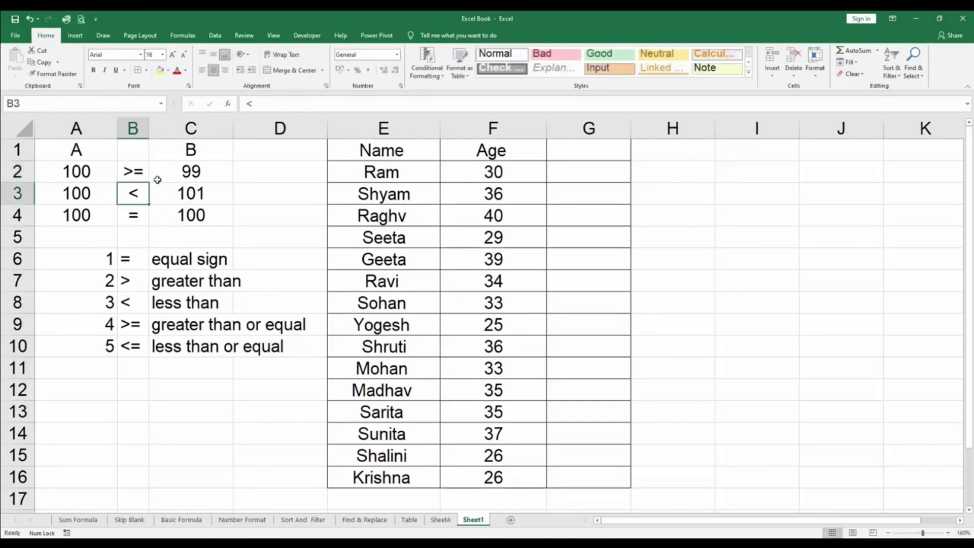
- Try changing A2 to 99, then restore it to 100
{"action": "left_click", "coordinate": [201, 171]}
{"action": "key", "text": "Left"}
{"action": "key", "text": "Left"}
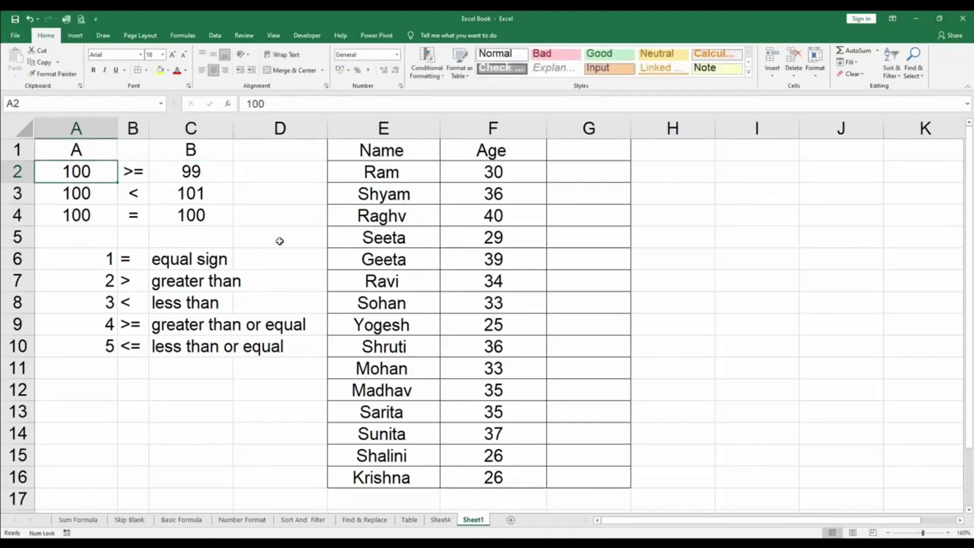
{"action": "type", "text": "99"}
{"action": "key", "text": "Return"}
{"action": "key", "text": "Up"}
{"action": "type", "text": "100"}
{"action": "key", "text": "Return"}
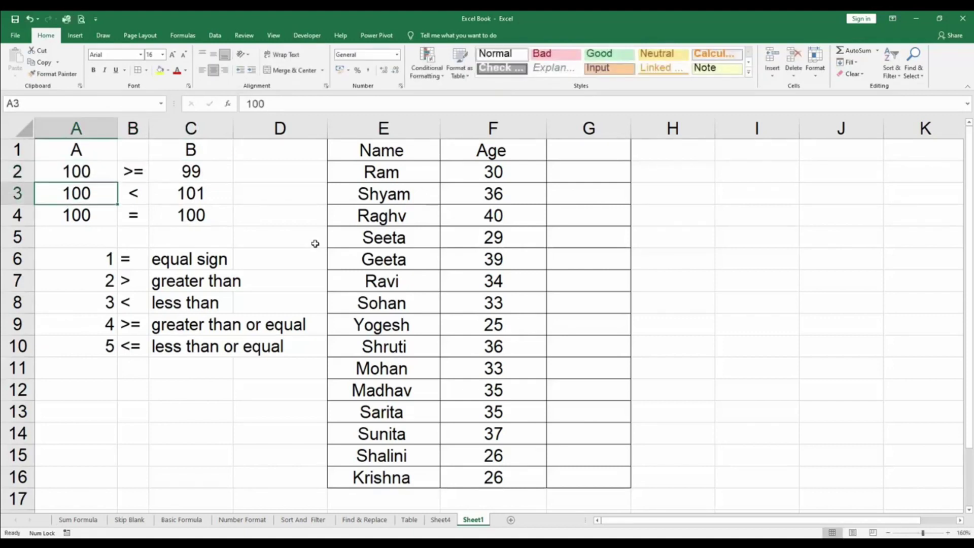
- Change B3 to <= so row 3 reads 100 <= 101, then check the values 100 and 101
{"action": "double_click", "coordinate": [138, 191]}
{"action": "type", "text": "="}
{"action": "key", "text": "Return"}
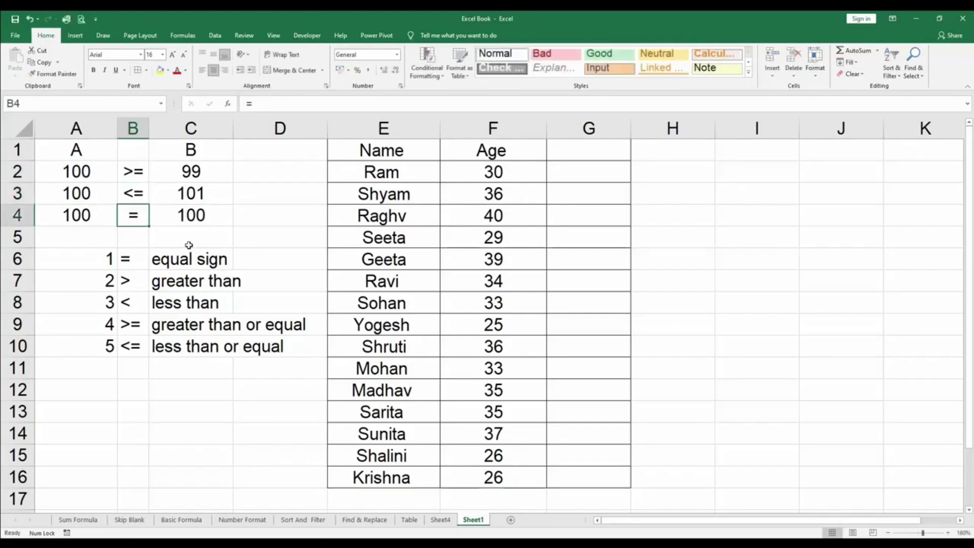
{"action": "left_click", "coordinate": [147, 197]}
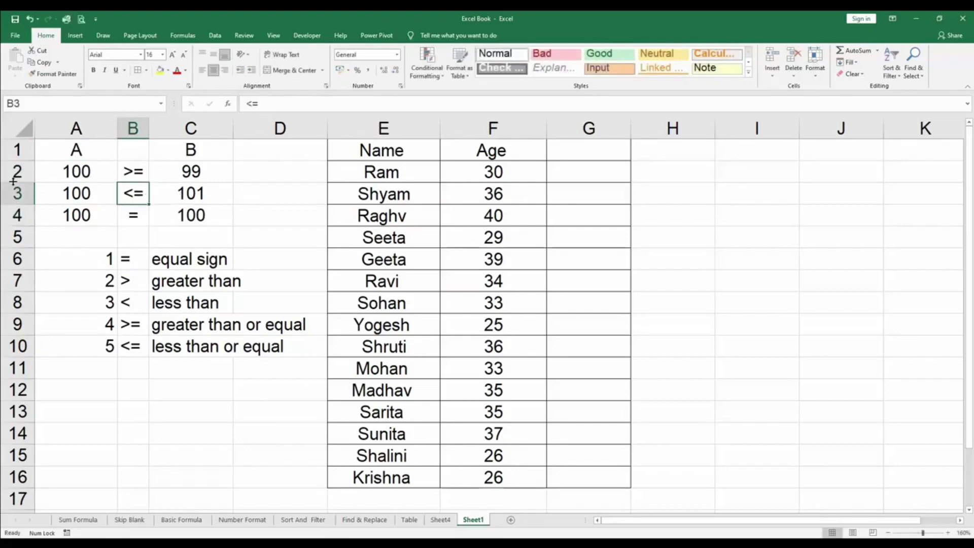
{"action": "left_click", "coordinate": [84, 196]}
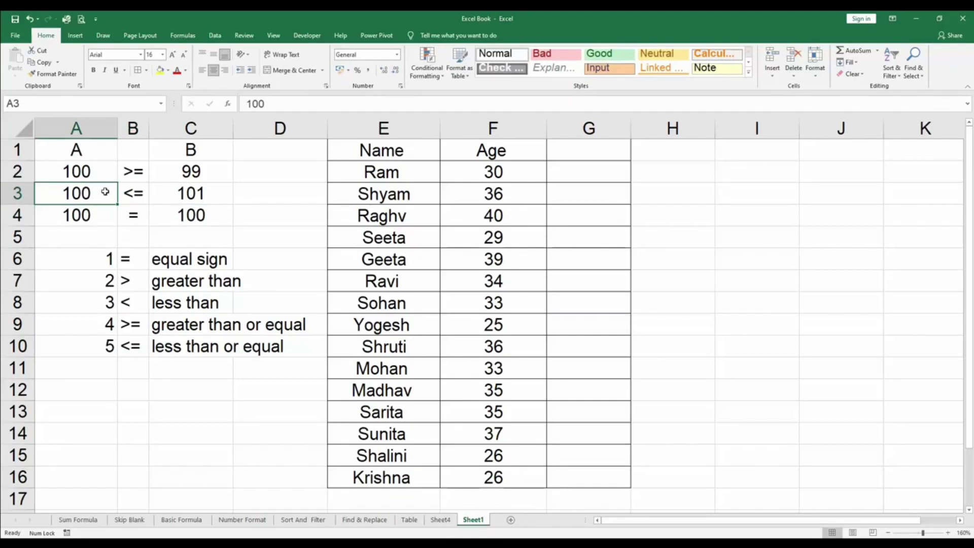
{"action": "left_click", "coordinate": [179, 191]}
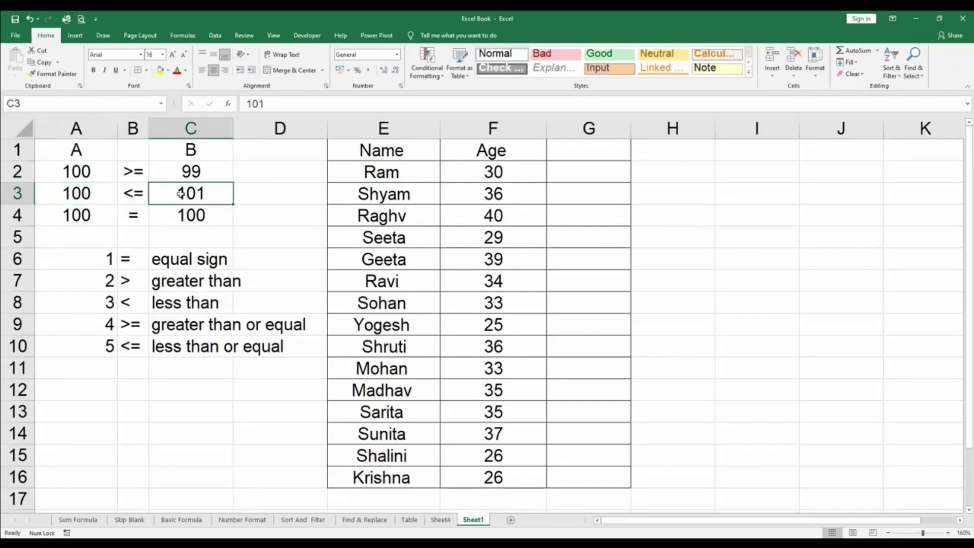
{"action": "left_click", "coordinate": [79, 189]}
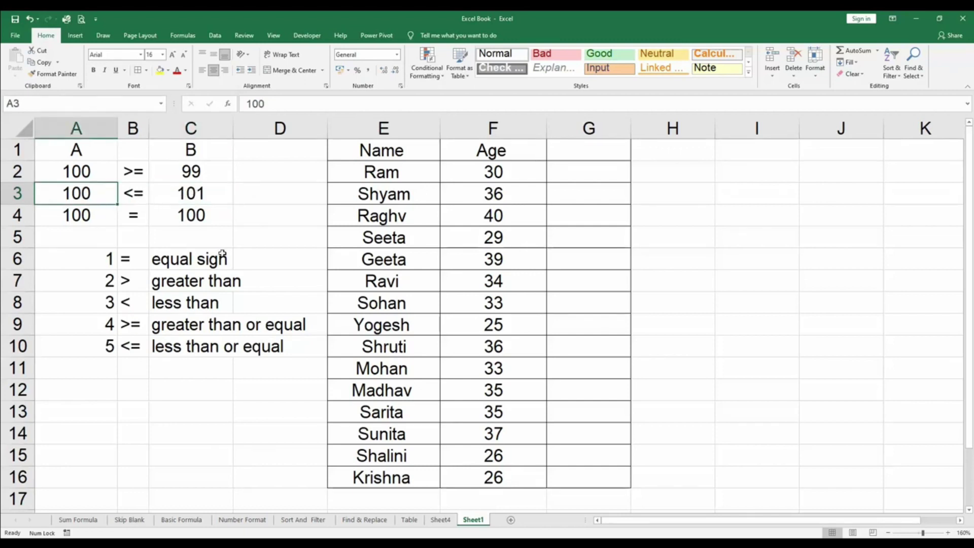
{"action": "type", "text": "100"}
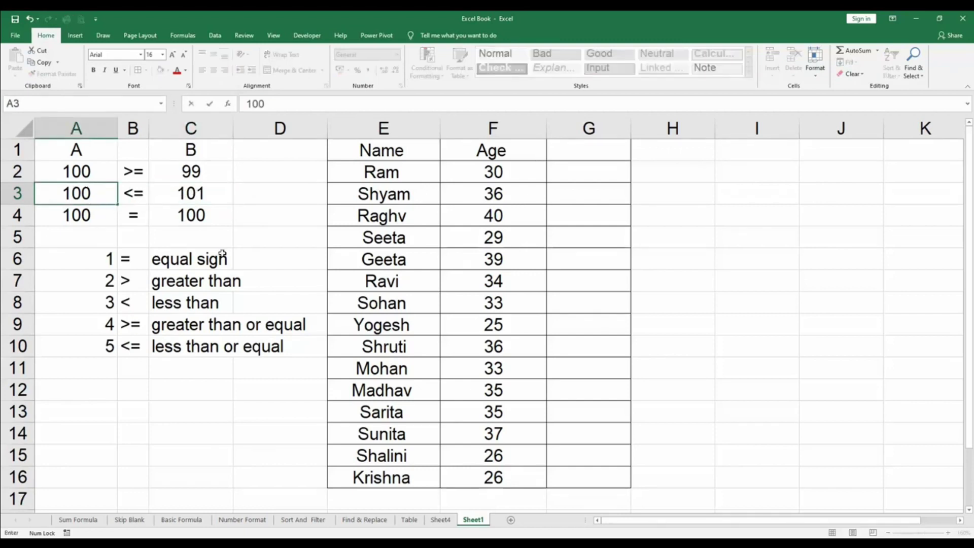
{"action": "key", "text": "Escape"}
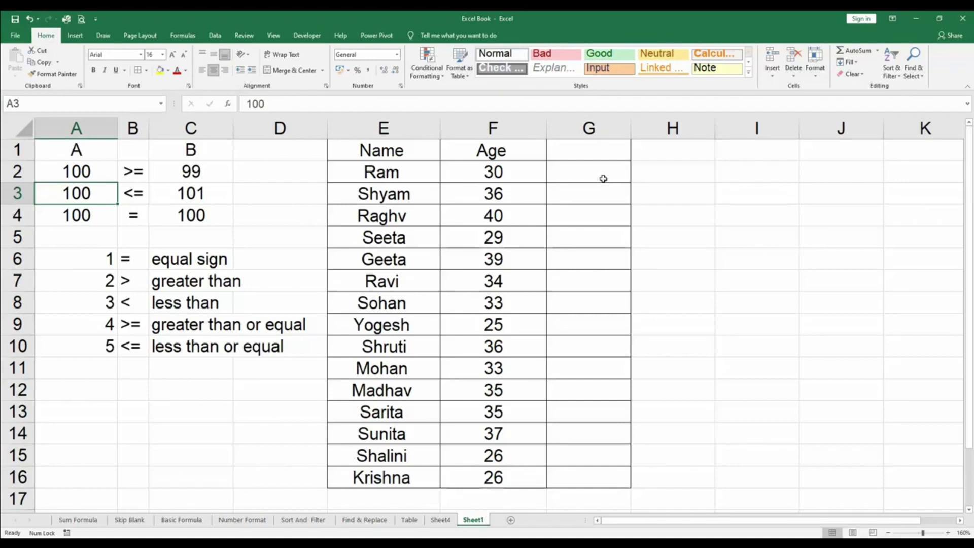
{"action": "left_click_drag", "start_coordinate": [603, 178], "coordinate": [598, 480]}
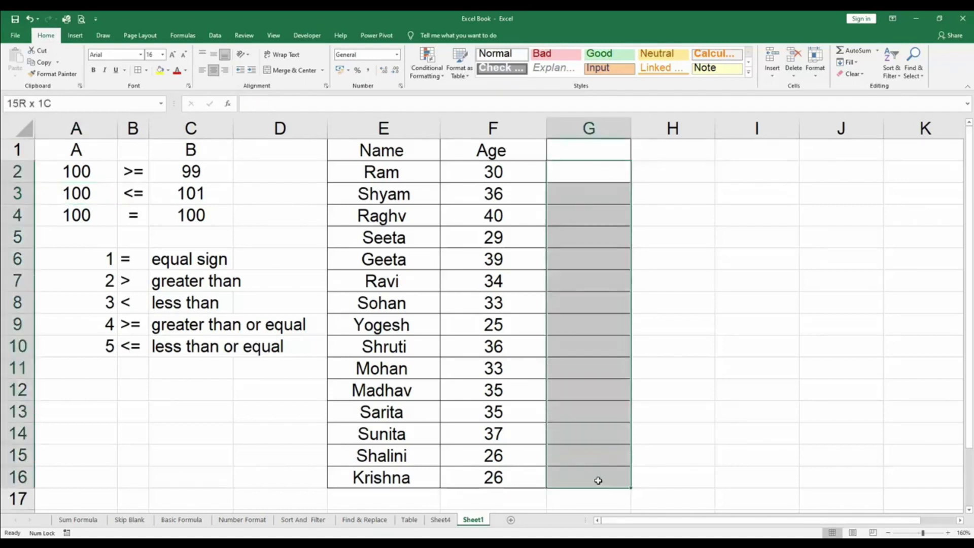
{"action": "left_click", "coordinate": [556, 177]}
{"action": "left_click", "coordinate": [502, 170]}
{"action": "left_click", "coordinate": [578, 165]}
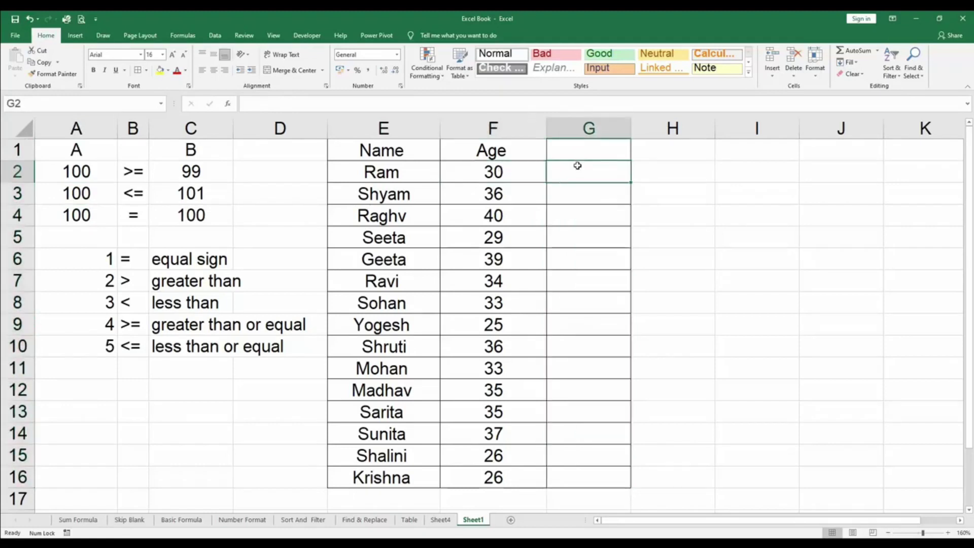
{"action": "left_click", "coordinate": [509, 187]}
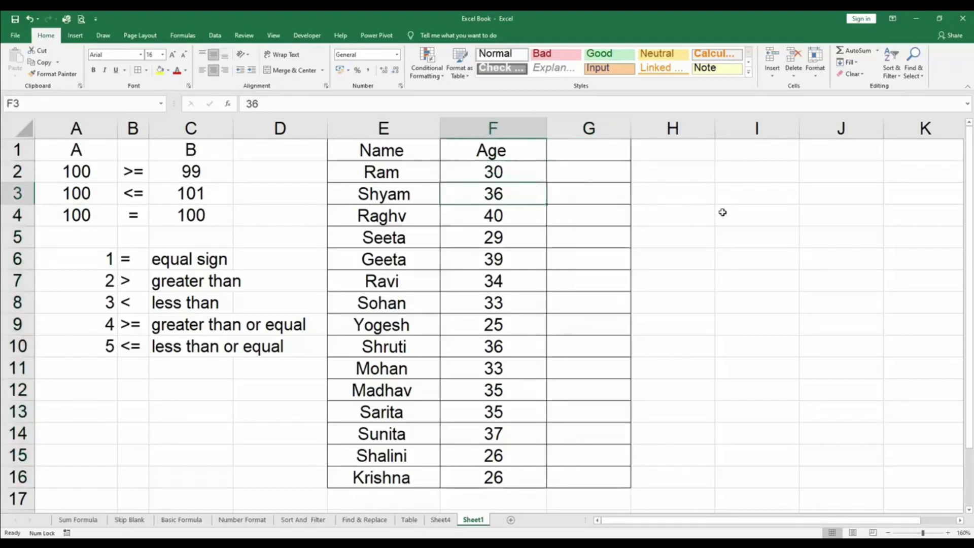
{"action": "left_click", "coordinate": [606, 174]}
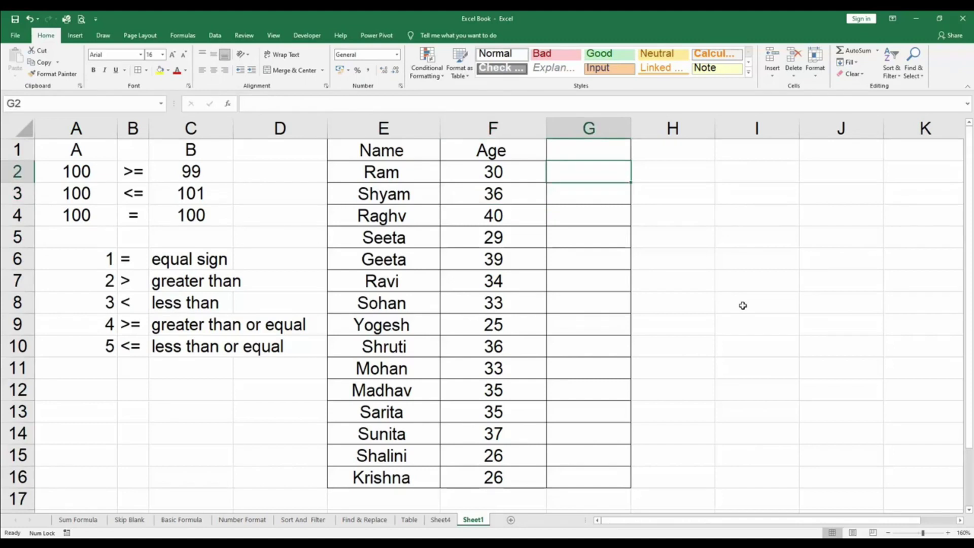
- Begin the formula =IF(F2<=30, in G2, testing the age in F2 against 30
{"action": "type", "text": "="}
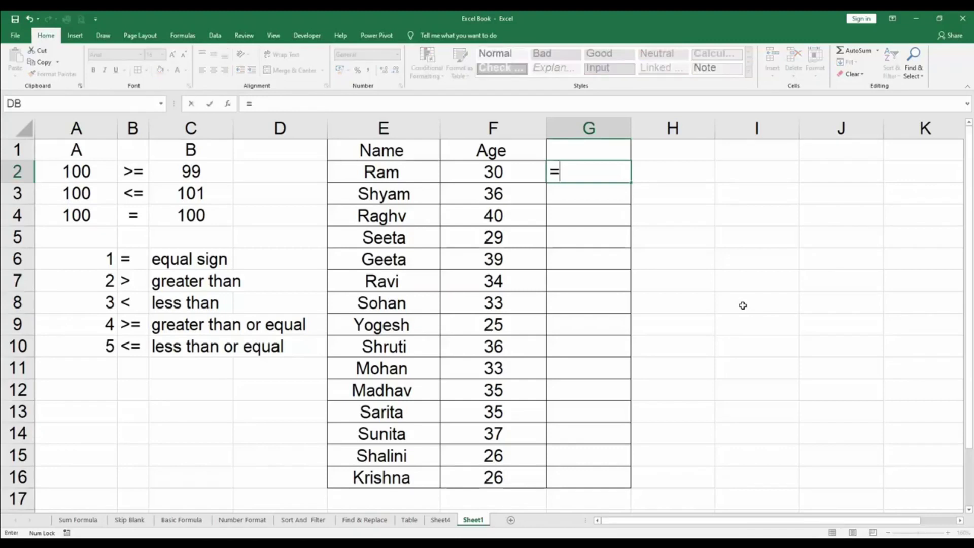
{"action": "type", "text": "if"}
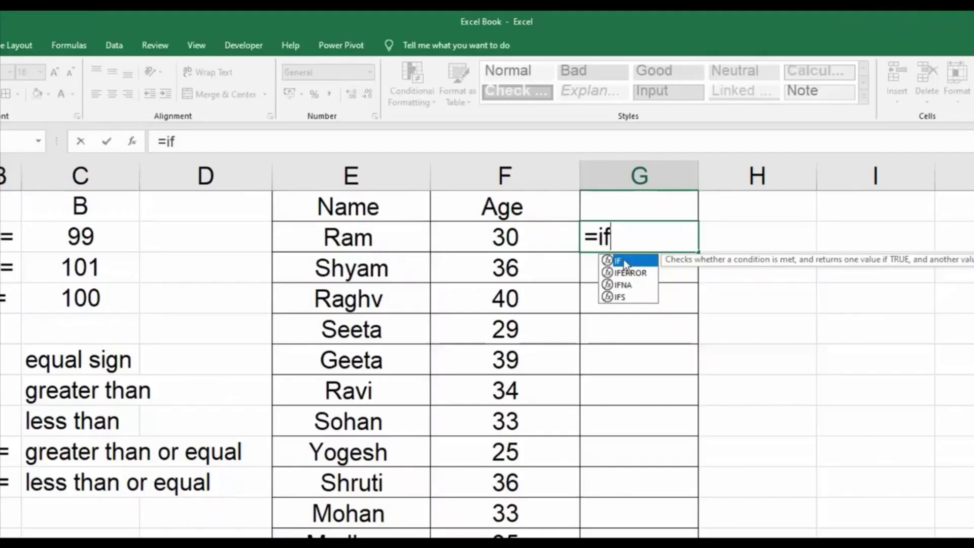
{"action": "key", "text": "Tab"}
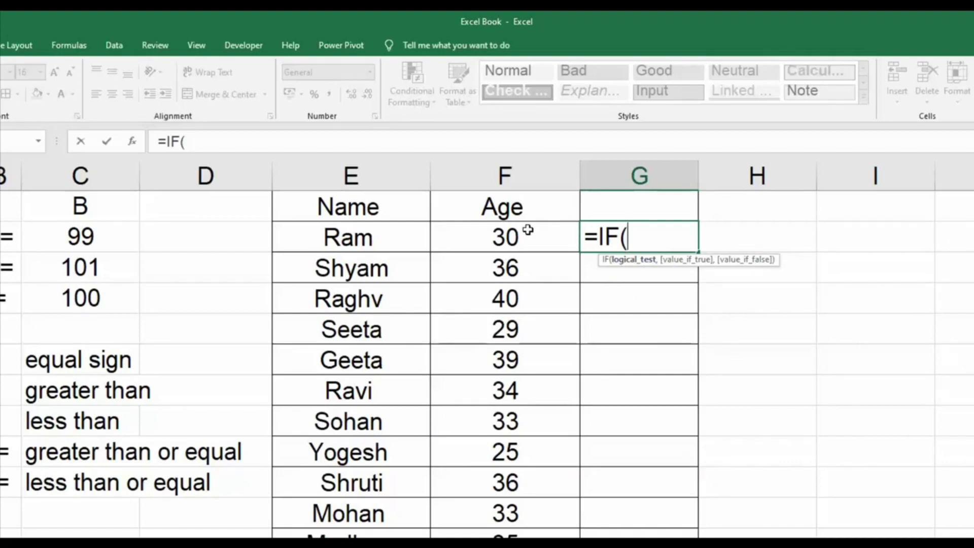
{"action": "left_click", "coordinate": [556, 243]}
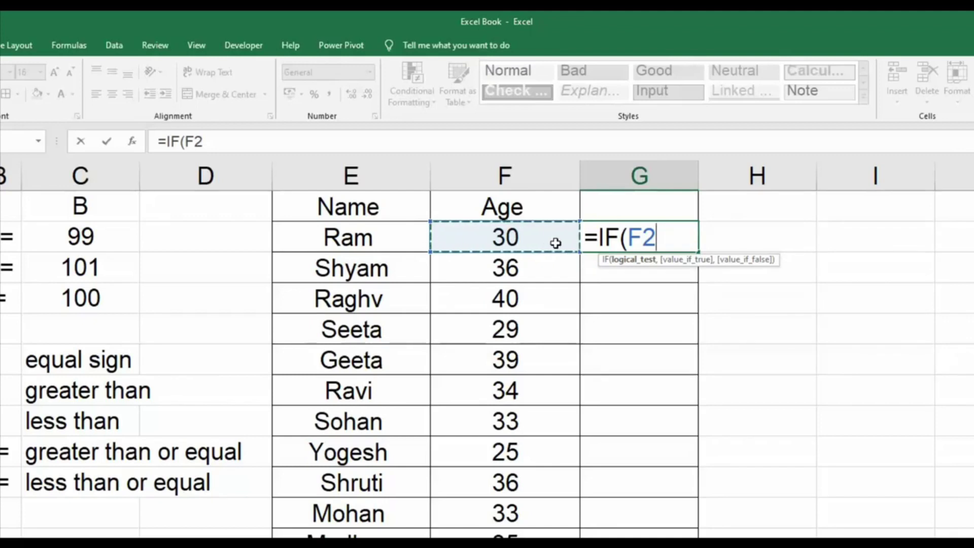
{"action": "type", "text": "<"}
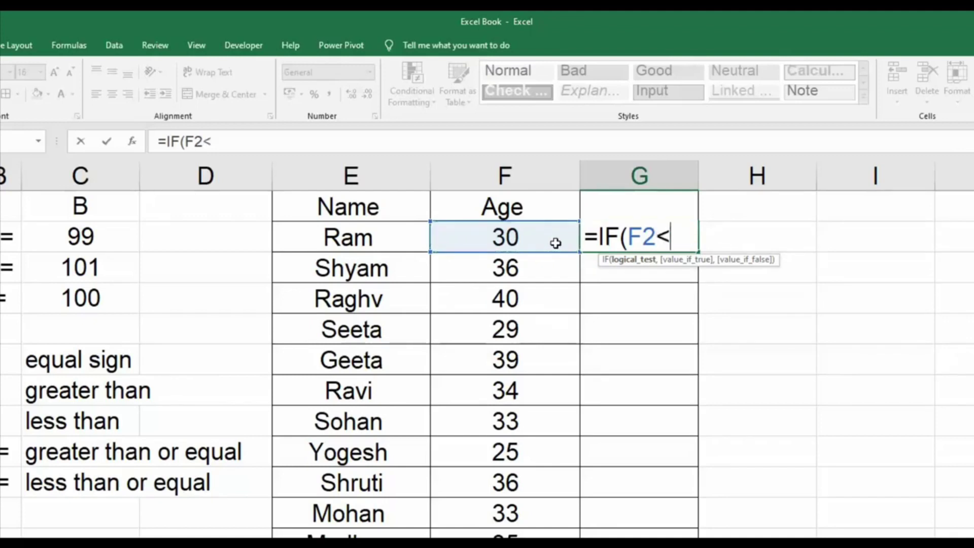
{"action": "type", "text": "30"}
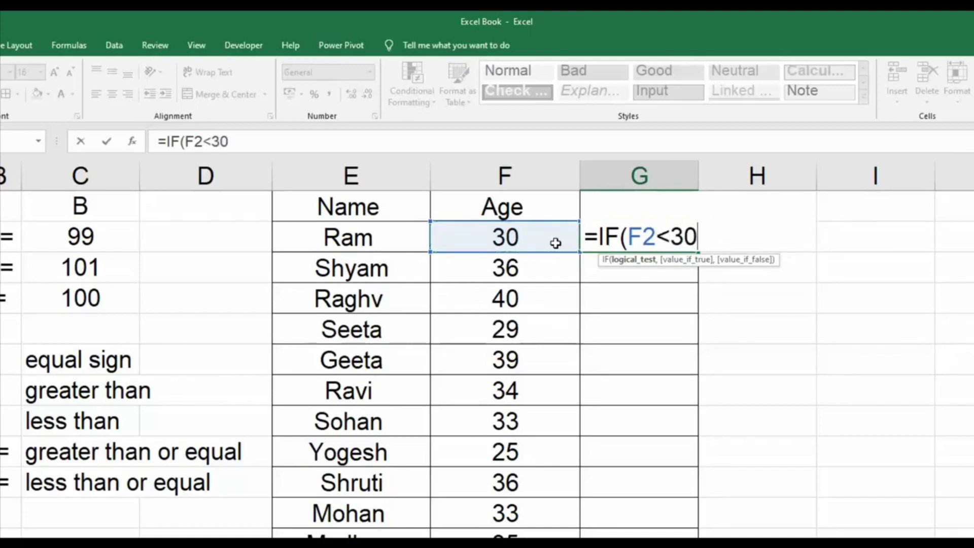
{"action": "type", "text": ","}
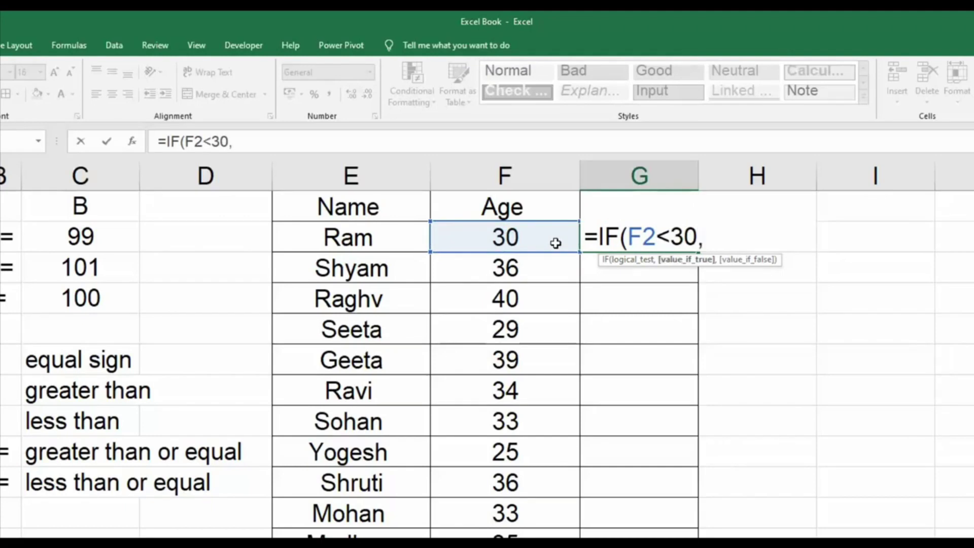
{"action": "left_click", "coordinate": [669, 236]}
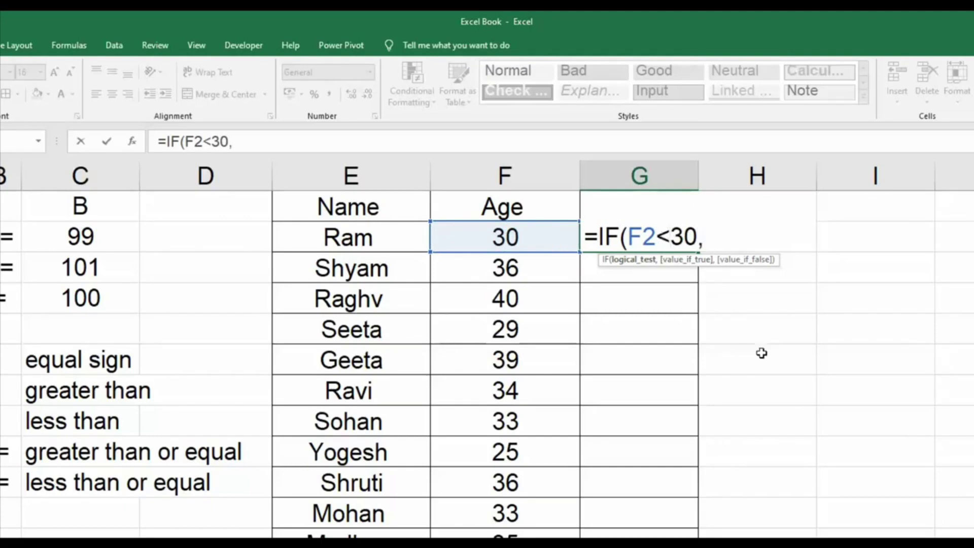
{"action": "type", "text": "="}
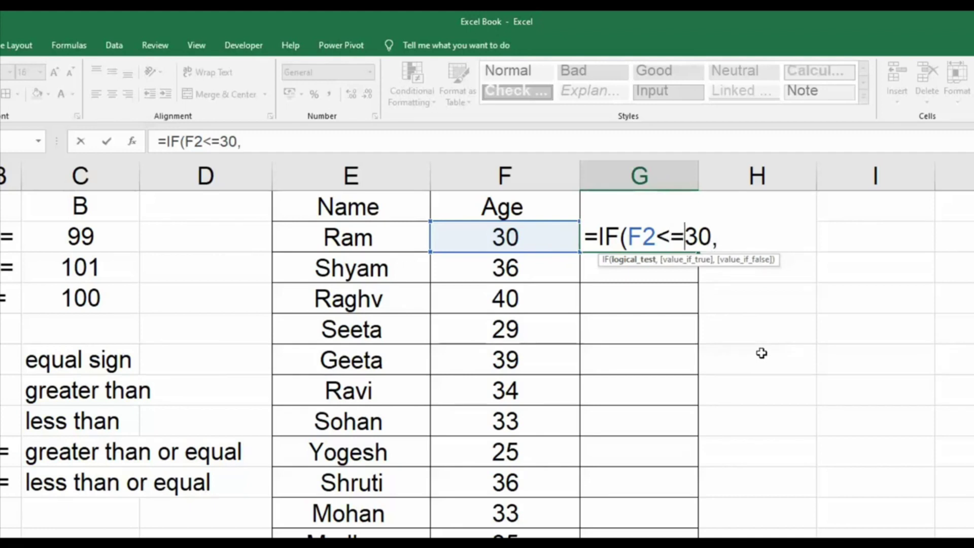
{"action": "key", "text": "Right"}
{"action": "key", "text": "Right"}
{"action": "key", "text": "Right"}
{"action": "key", "text": "Left"}
{"action": "key", "text": "Left"}
{"action": "key", "text": "Left"}
- Complete the formula as =IF(F2<=30, "under age", "pass"), fixing the typo in 'under age'
{"action": "left_click", "coordinate": [721, 237]}
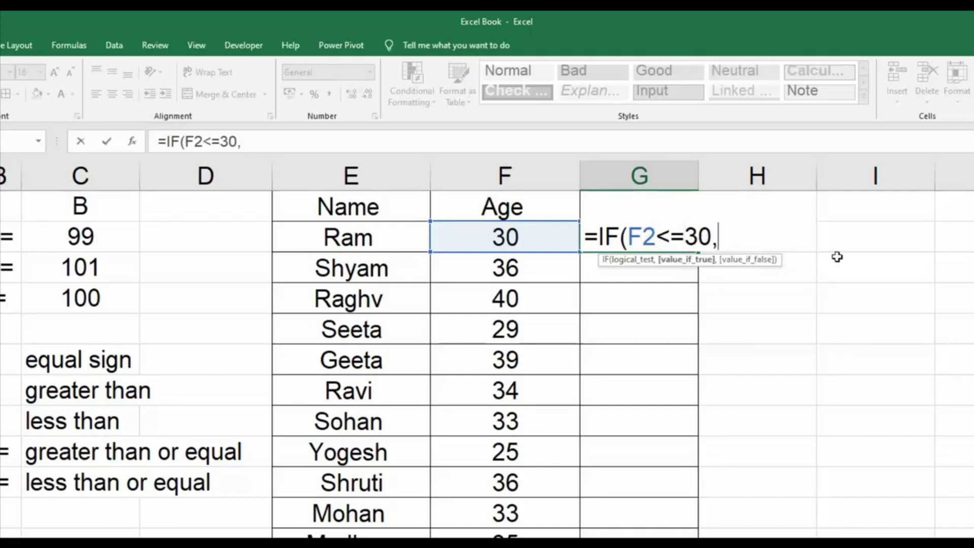
{"action": "type", "text": "\""}
{"action": "key", "text": "BackSpace"}
{"action": "key", "text": "BackSpace"}
{"action": "key", "text": "BackSpace"}
{"action": "type", "text": ", "}
{"action": "type", "text": "\""}
{"action": "type", "text": "under ags"}
{"action": "key", "text": "BackSpace"}
{"action": "type", "text": "e"}
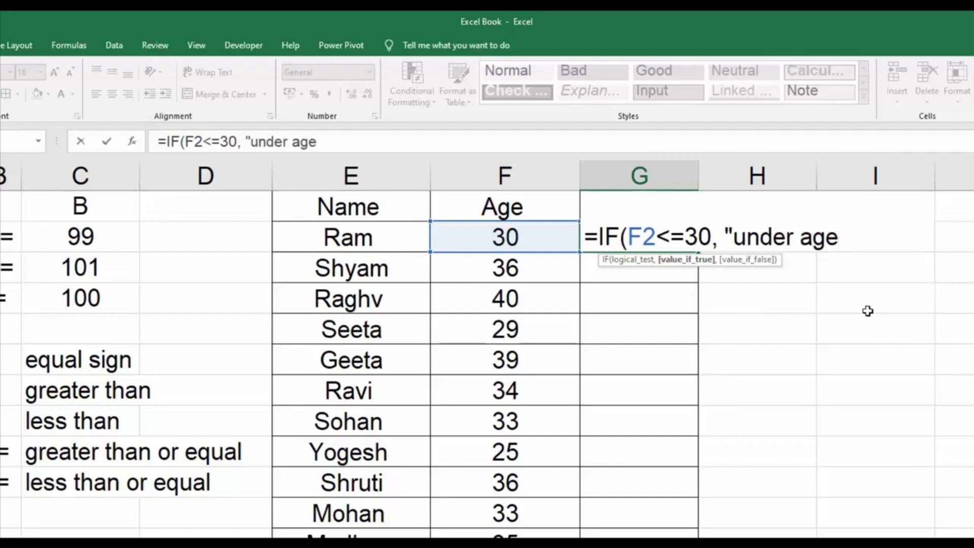
{"action": "type", "text": "\""}
{"action": "type", "text": ", \""}
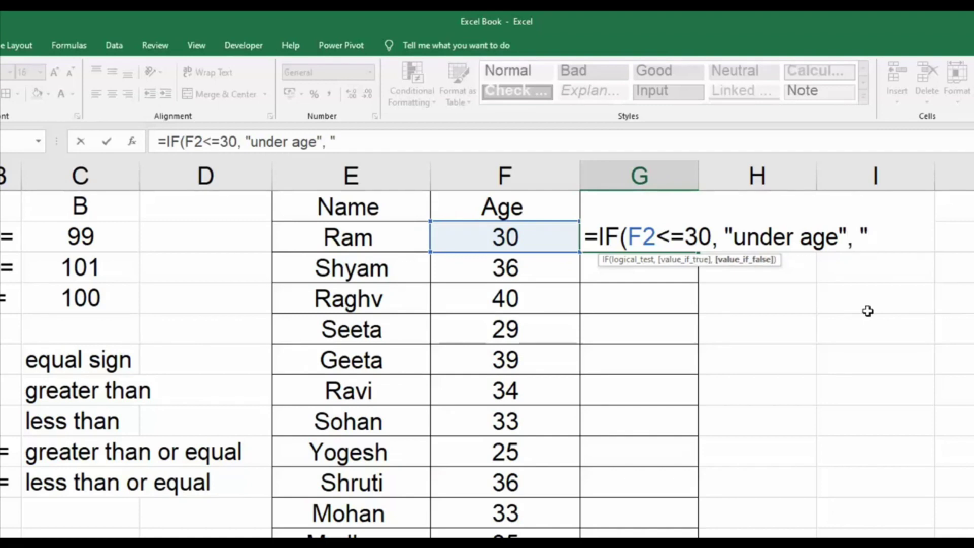
{"action": "type", "text": "pass\""}
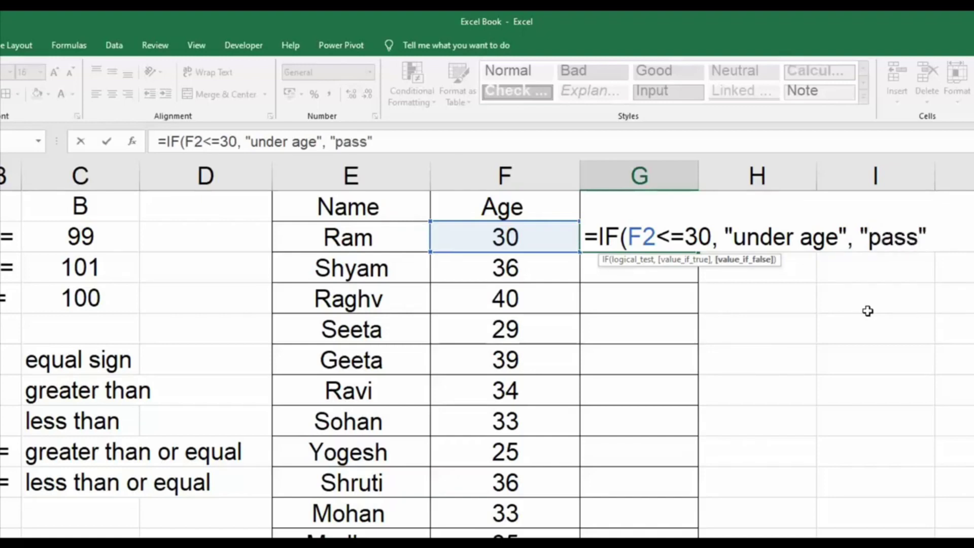
{"action": "type", "text": ")"}
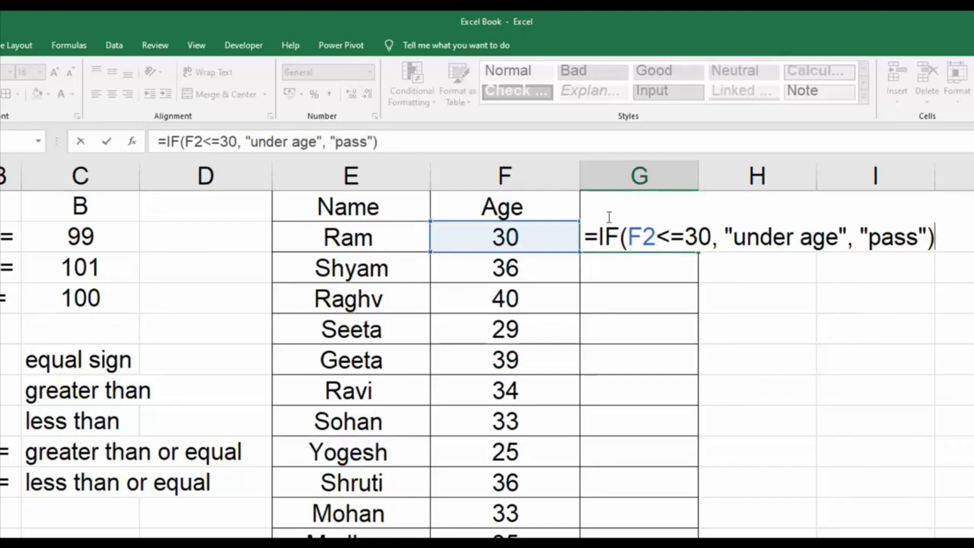
- Highlight the =, <= and 30 parts of the formula to explain them, then enter it
{"action": "left_click_drag", "start_coordinate": [583, 237], "coordinate": [599, 237]}
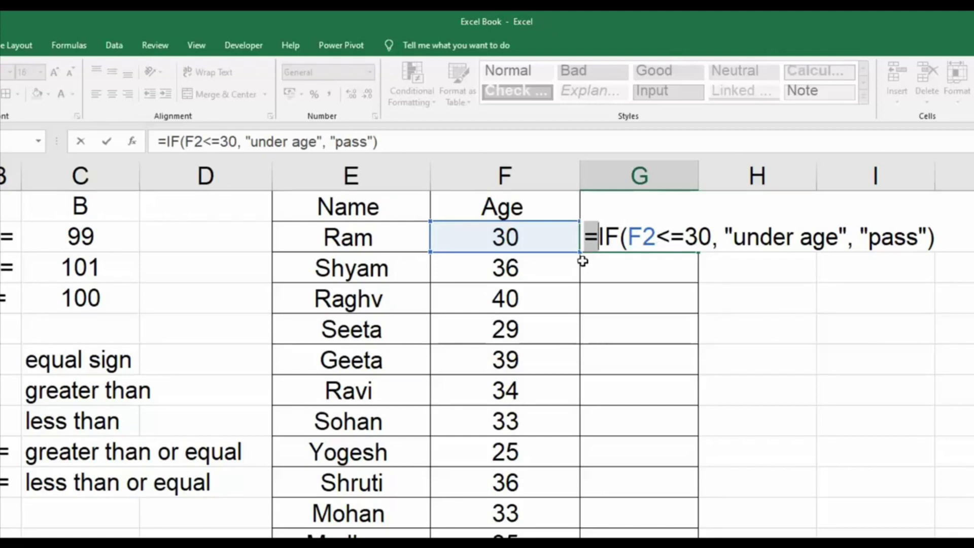
{"action": "left_click_drag", "start_coordinate": [656, 238], "coordinate": [685, 237]}
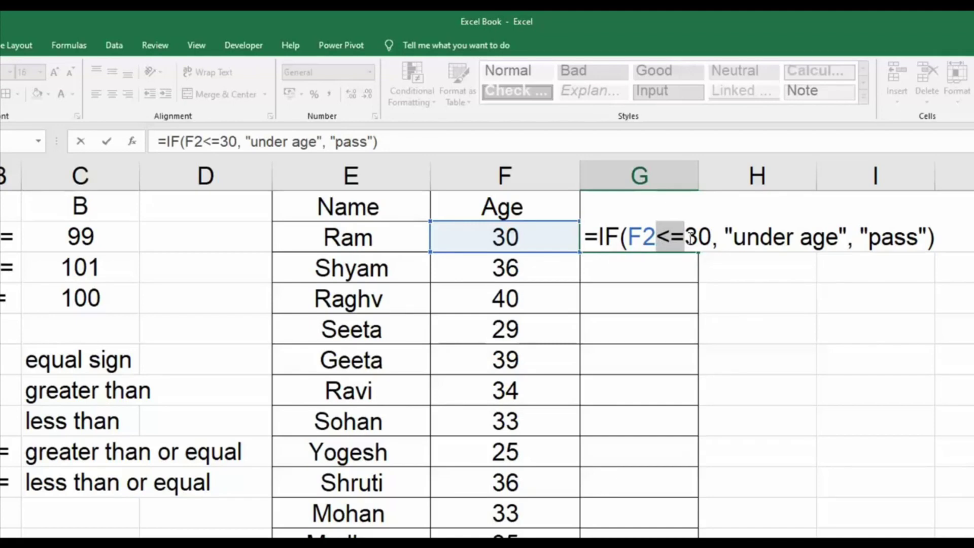
{"action": "left_click_drag", "start_coordinate": [712, 237], "coordinate": [684, 237]}
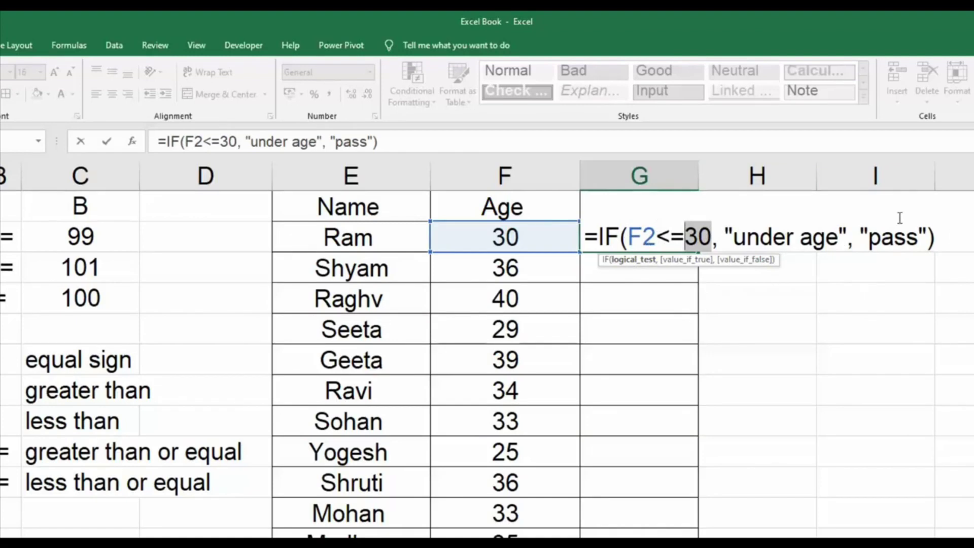
{"action": "left_click", "coordinate": [953, 243]}
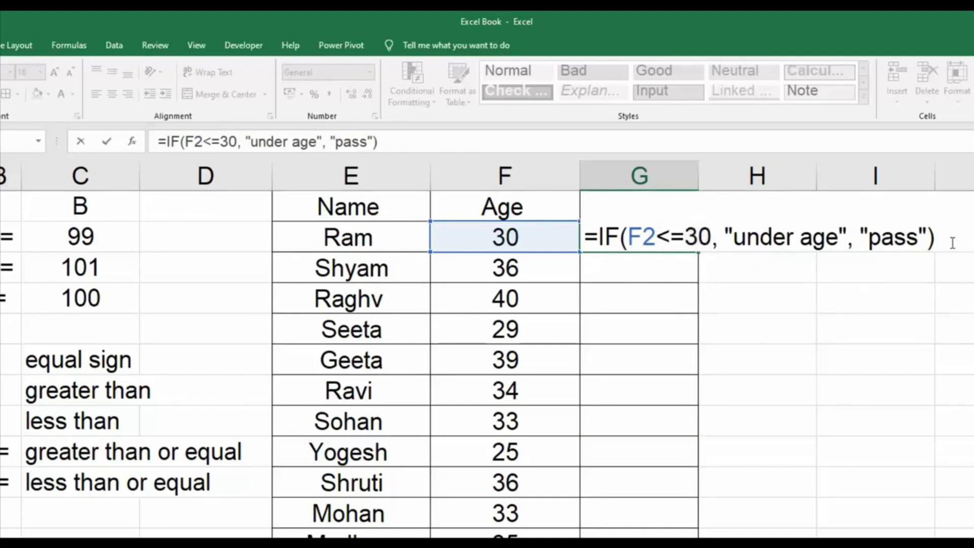
{"action": "key", "text": "Return"}
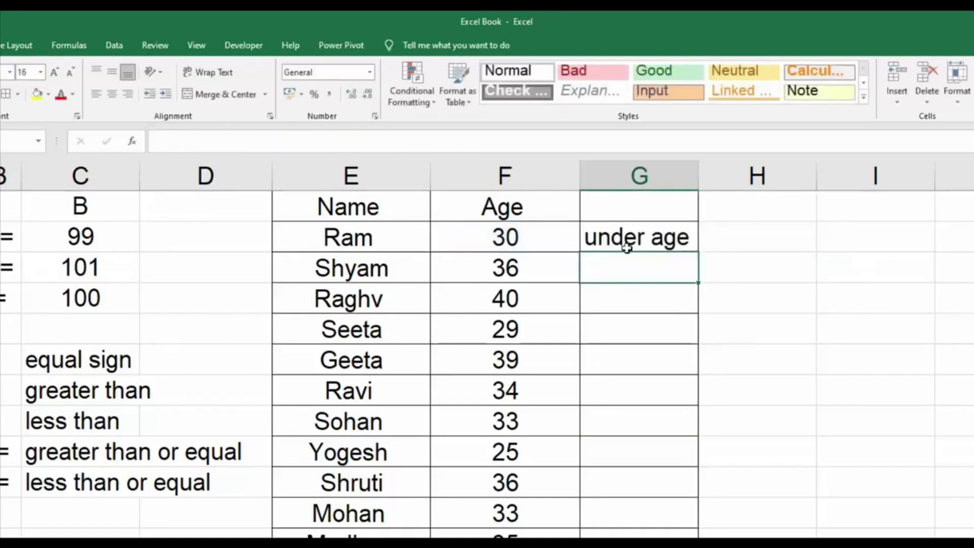
- Fill the G2 formula down to G16 and check the copies in G3, G4 and the age 39 row
{"action": "left_click", "coordinate": [634, 239]}
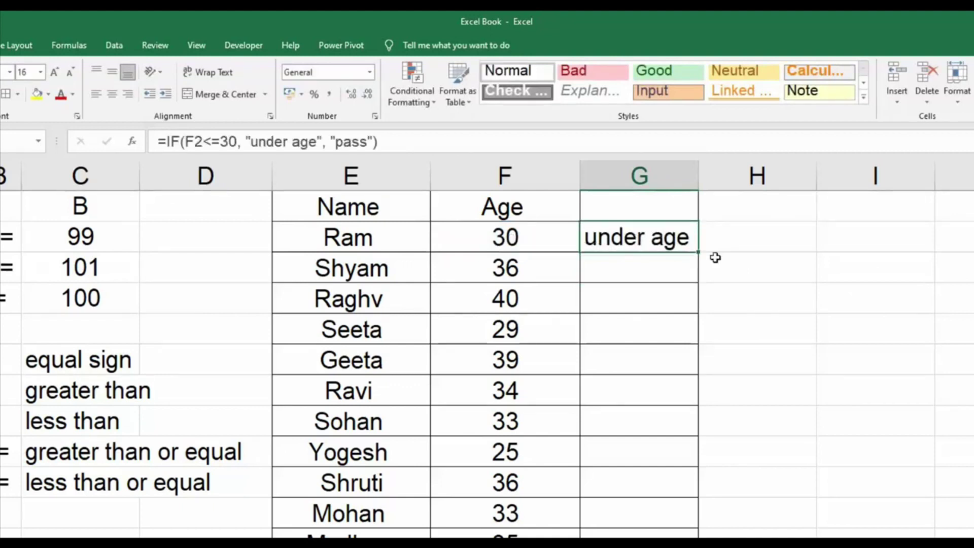
{"action": "left_click_drag", "start_coordinate": [702, 281], "coordinate": [705, 538]}
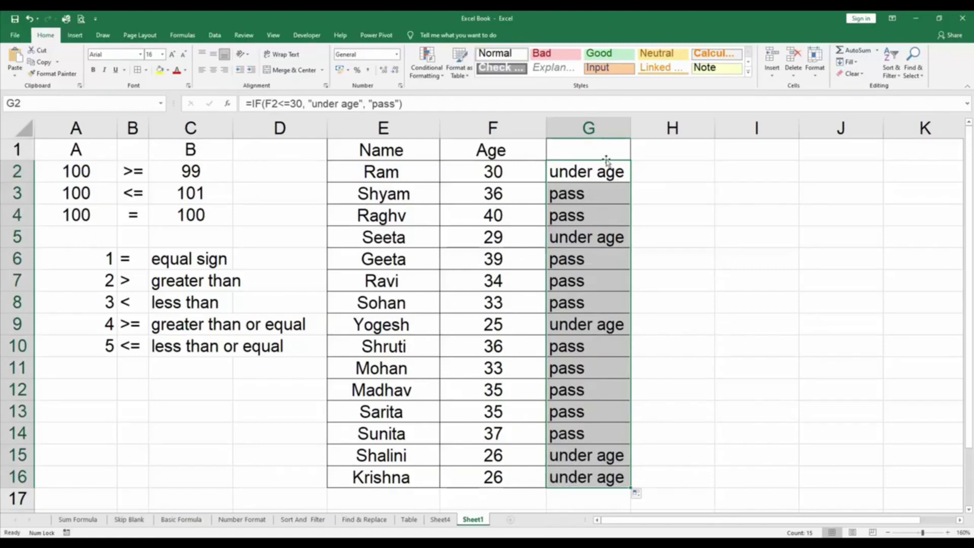
{"action": "left_click", "coordinate": [562, 174]}
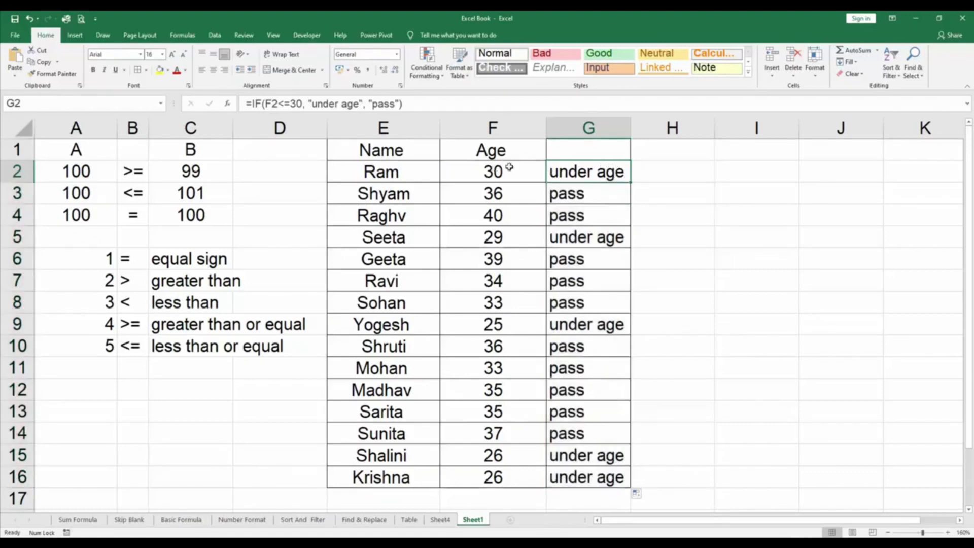
{"action": "left_click", "coordinate": [613, 192]}
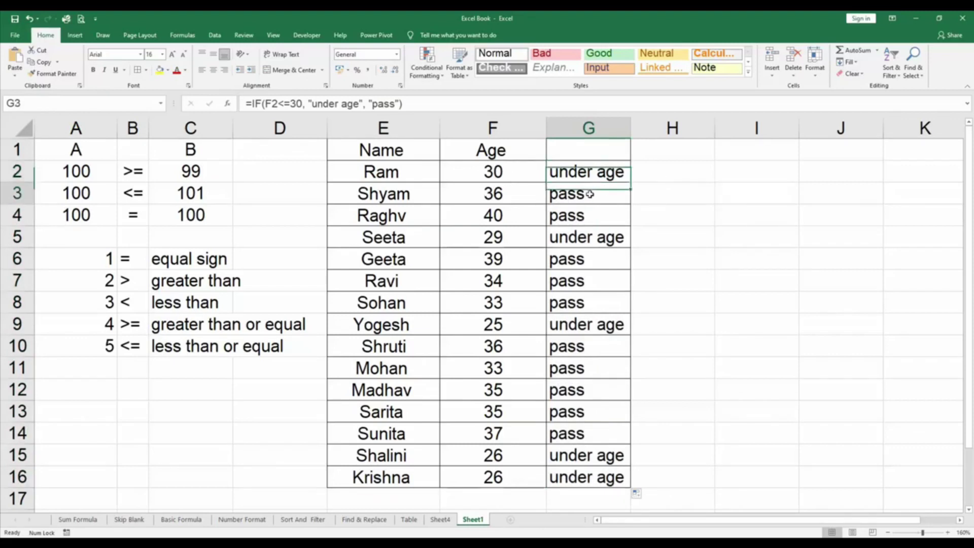
{"action": "left_click", "coordinate": [602, 217]}
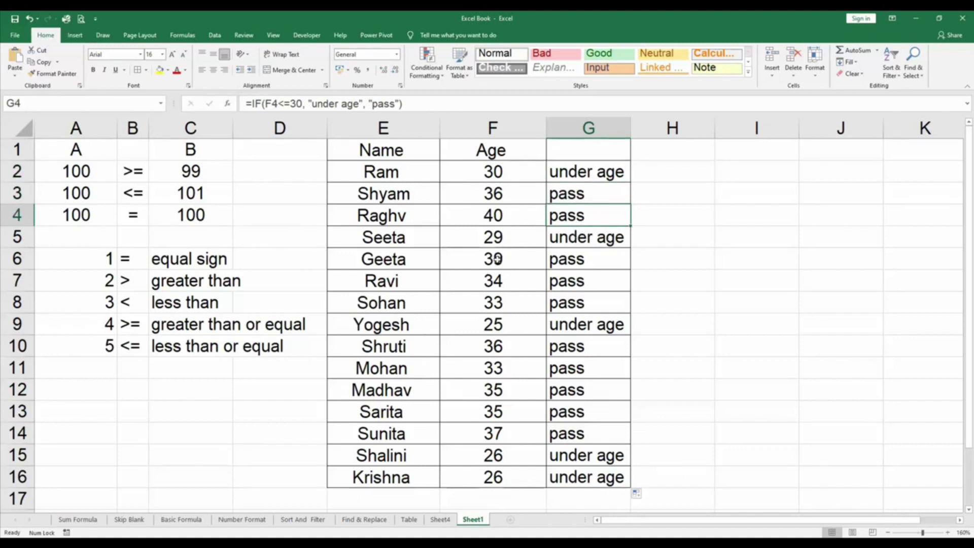
{"action": "left_click", "coordinate": [498, 261]}
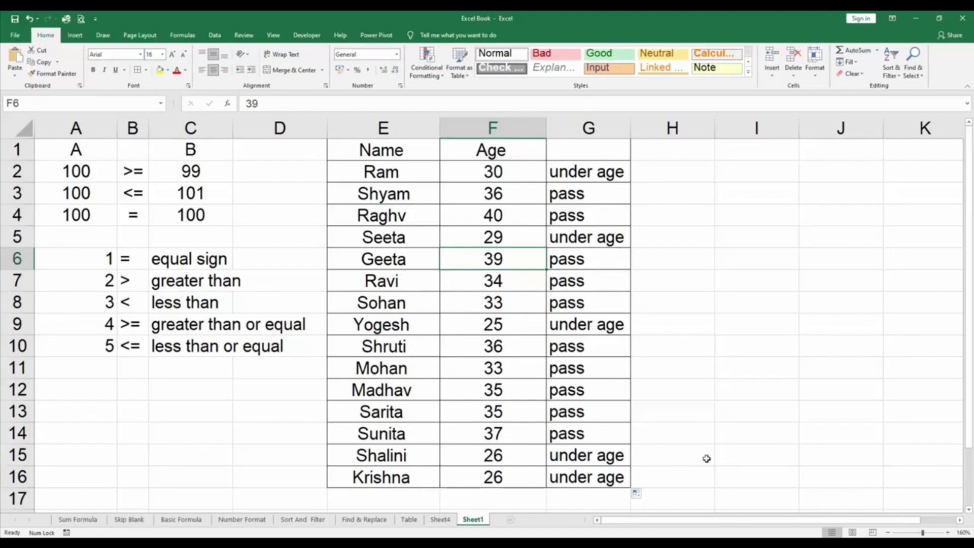
{"action": "left_click", "coordinate": [747, 253]}
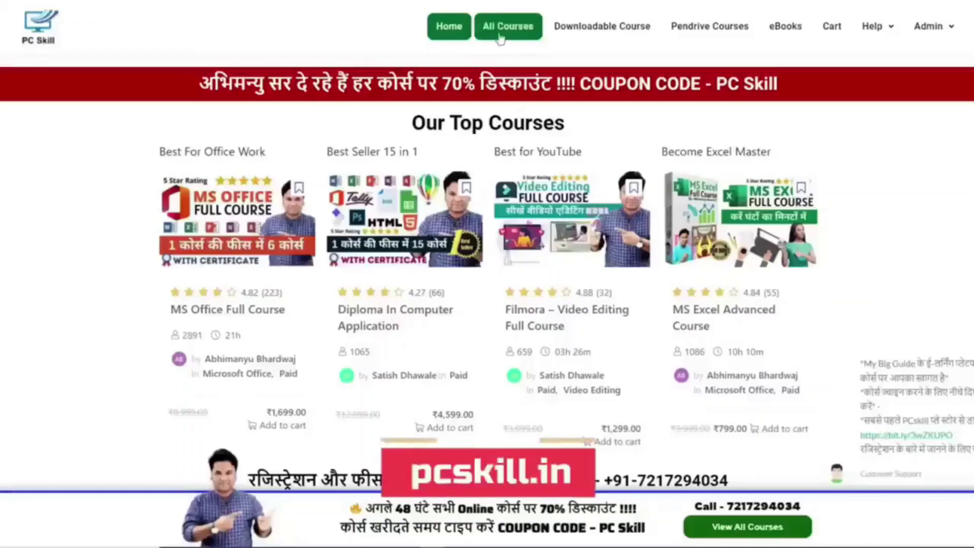
- Browse All Courses and open the A to Z Computer Mastery Pendrive Course page, priced ₹5,499.00
{"action": "left_click", "coordinate": [502, 36]}
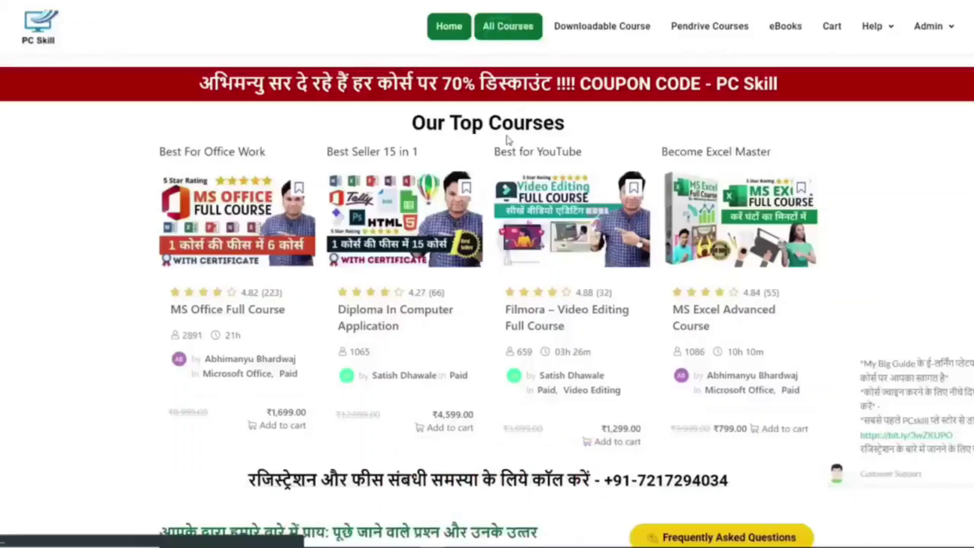
{"action": "scroll", "coordinate": [522, 265], "scroll_direction": "down", "scroll_amount": 2}
{"action": "scroll", "coordinate": [522, 203], "scroll_direction": "down", "scroll_amount": 2}
{"action": "scroll", "coordinate": [523, 145], "scroll_direction": "down", "scroll_amount": 2}
{"action": "scroll", "coordinate": [523, 146], "scroll_direction": "down", "scroll_amount": 2}
{"action": "scroll", "coordinate": [523, 145], "scroll_direction": "down", "scroll_amount": 3}
{"action": "scroll", "coordinate": [523, 145], "scroll_direction": "down", "scroll_amount": 1}
{"action": "scroll", "coordinate": [522, 146], "scroll_direction": "down", "scroll_amount": 1}
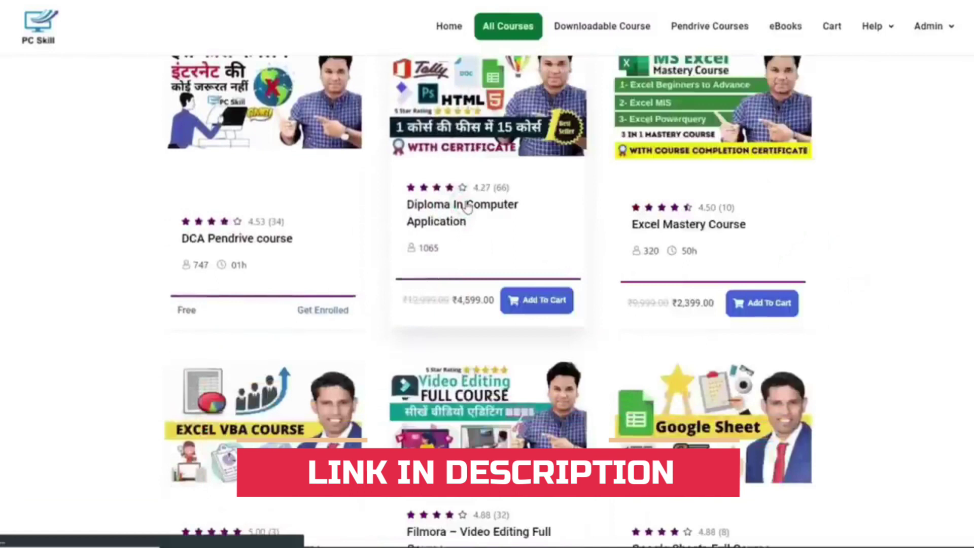
{"action": "left_click", "coordinate": [467, 205]}
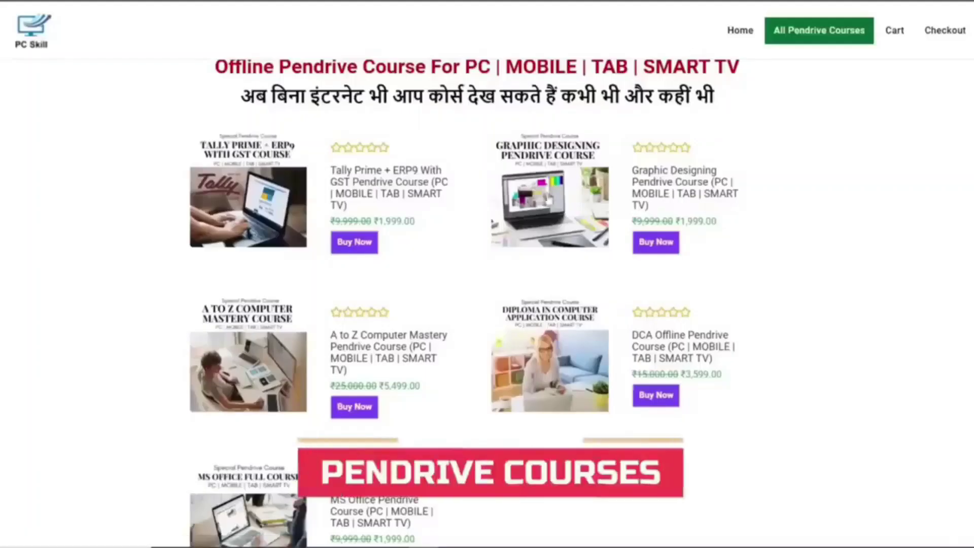
{"action": "scroll", "coordinate": [406, 233], "scroll_direction": "down", "scroll_amount": 1}
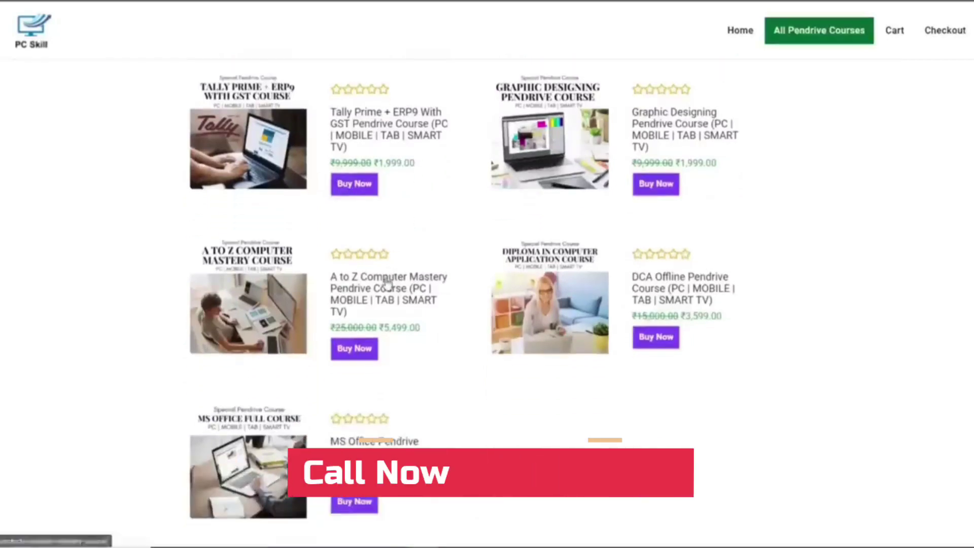
{"action": "left_click", "coordinate": [385, 277]}
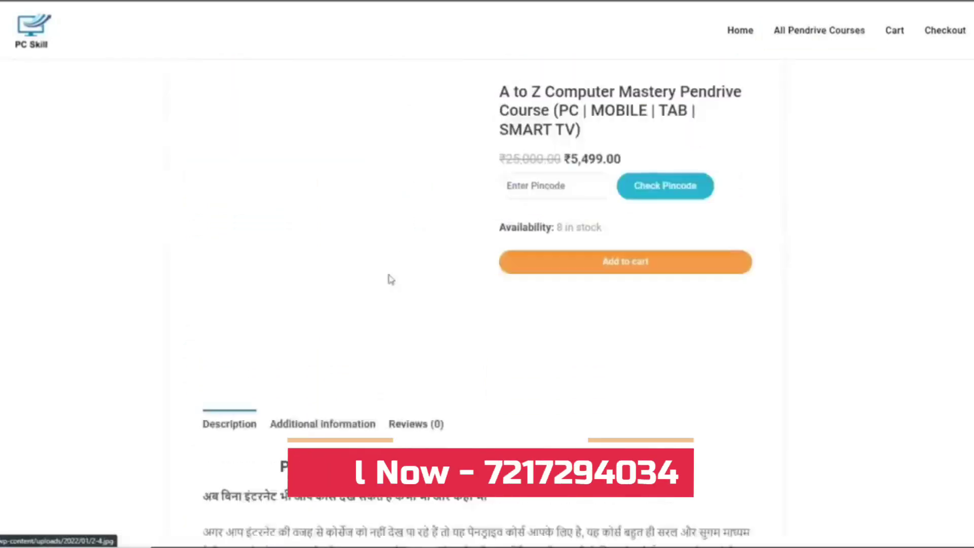